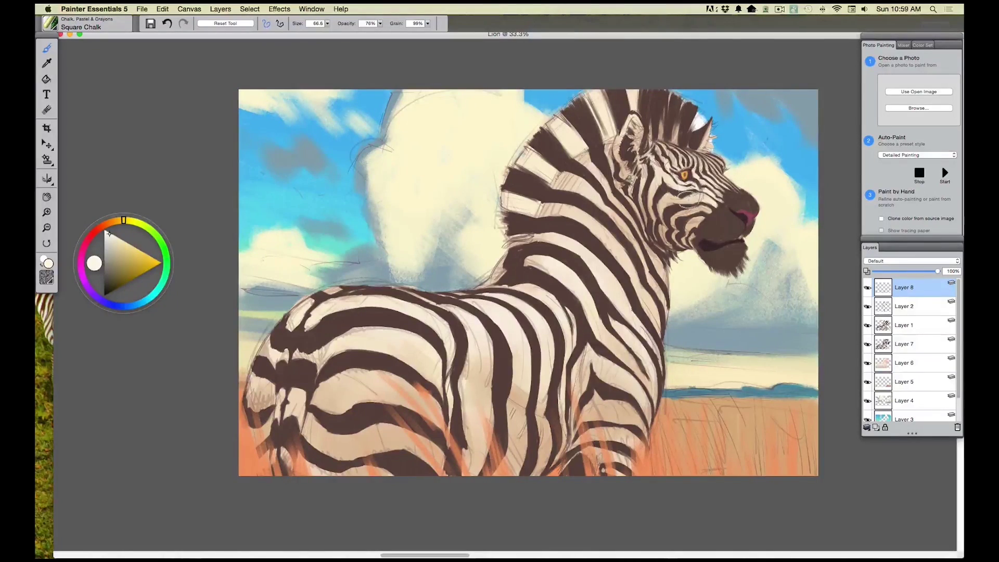
- Add a new layer directly above Layer 2 and set its composite method to Multiply
left_click(918, 307)
left_click(877, 427)
left_click(889, 261)
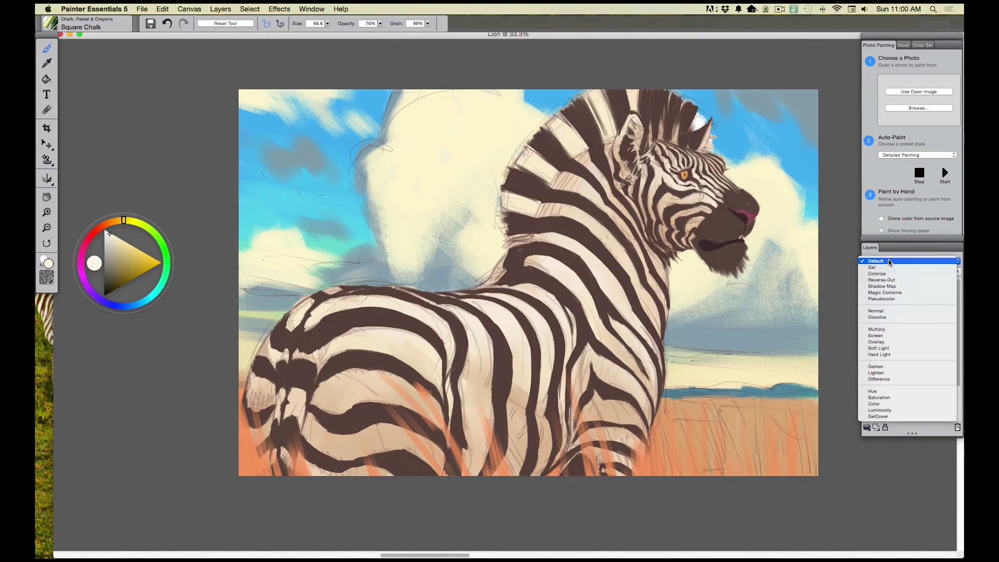
left_click(880, 330)
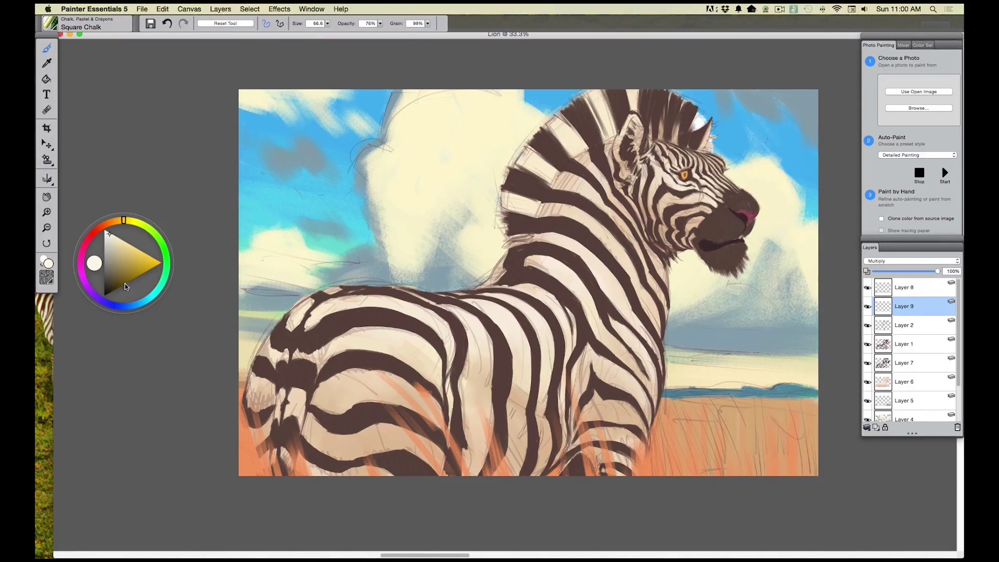
- Shade behind the zebra's cheek and the neck beside its ear with muted blue-grey Square Chalk
left_click(139, 305)
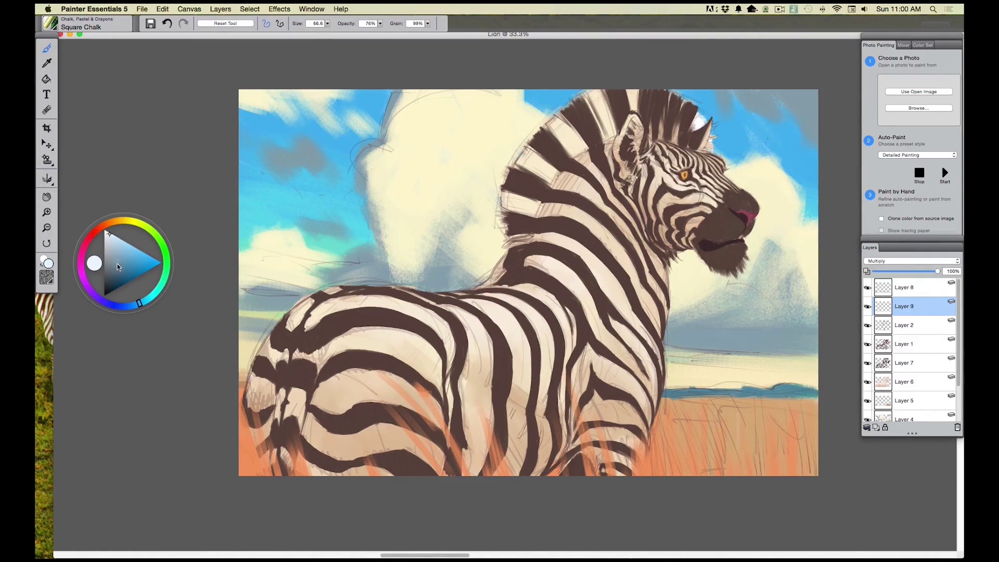
left_click(115, 255)
mouse_move(627, 185)
left_mouse_down()
mouse_move(647, 213)
mouse_move(635, 164)
mouse_move(647, 216)
mouse_move(654, 208)
mouse_move(654, 240)
left_mouse_up()
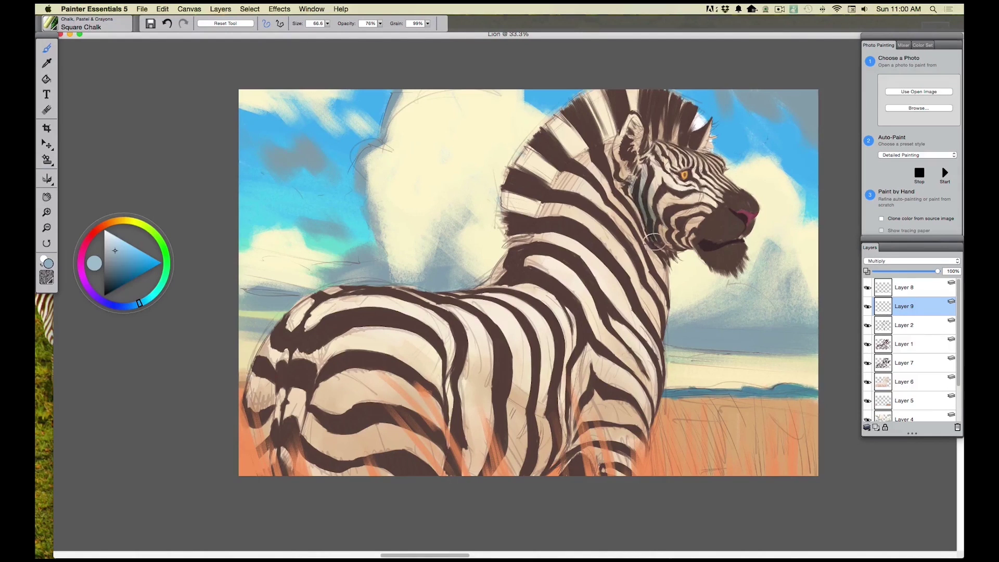
left_click(110, 254)
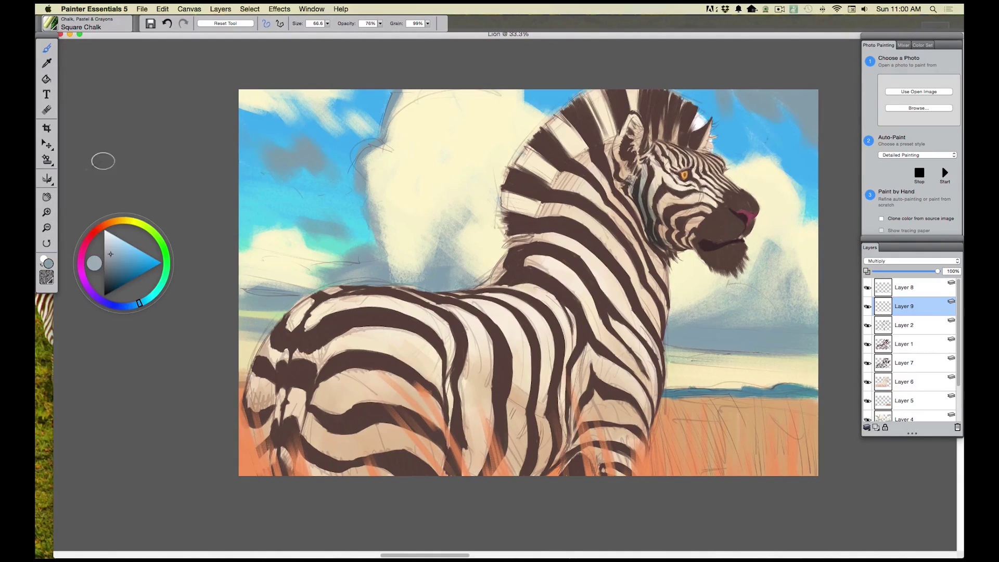
mouse_move(626, 172)
left_mouse_down()
mouse_move(621, 183)
mouse_move(602, 143)
mouse_move(588, 164)
left_mouse_up()
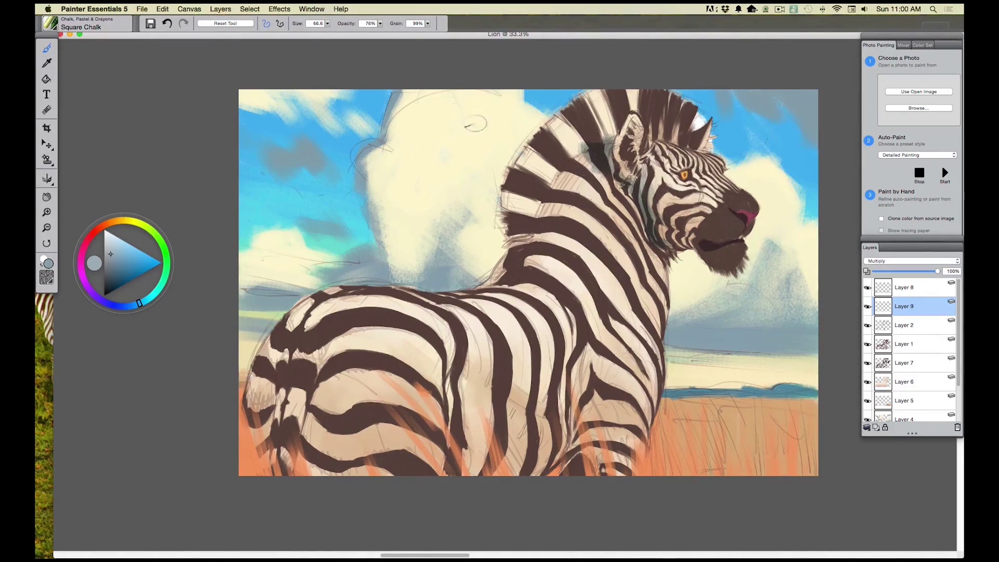
- Set the brush size to 28.4 and shade the mane base and the edges of the near ear
left_click_drag(327, 24, 326, 29)
left_click(597, 145)
mouse_move(589, 144)
left_mouse_down()
mouse_move(591, 159)
mouse_move(578, 156)
left_mouse_up()
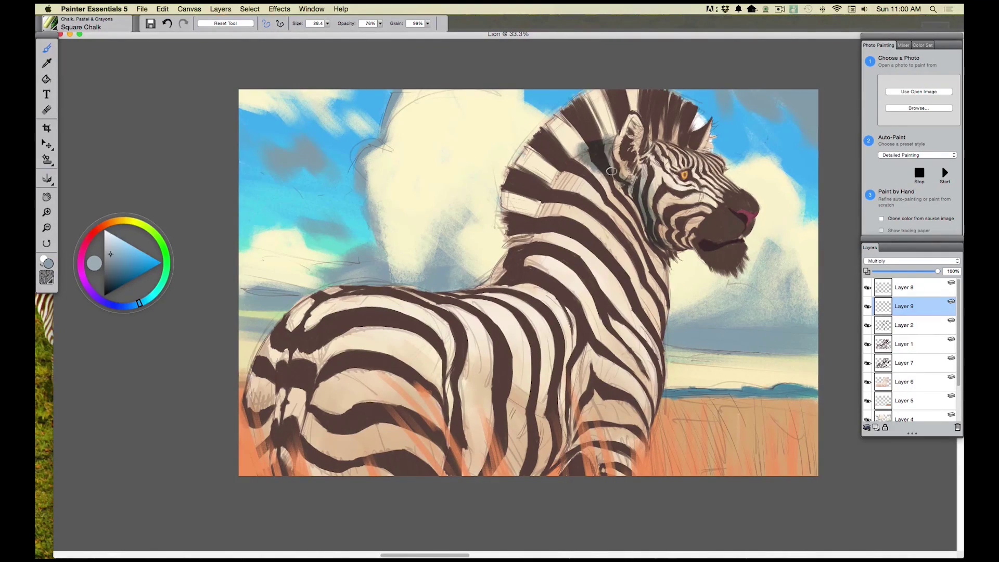
left_click_drag(615, 171, 624, 178)
mouse_move(623, 135)
left_mouse_down()
mouse_move(627, 162)
mouse_move(624, 149)
left_mouse_up()
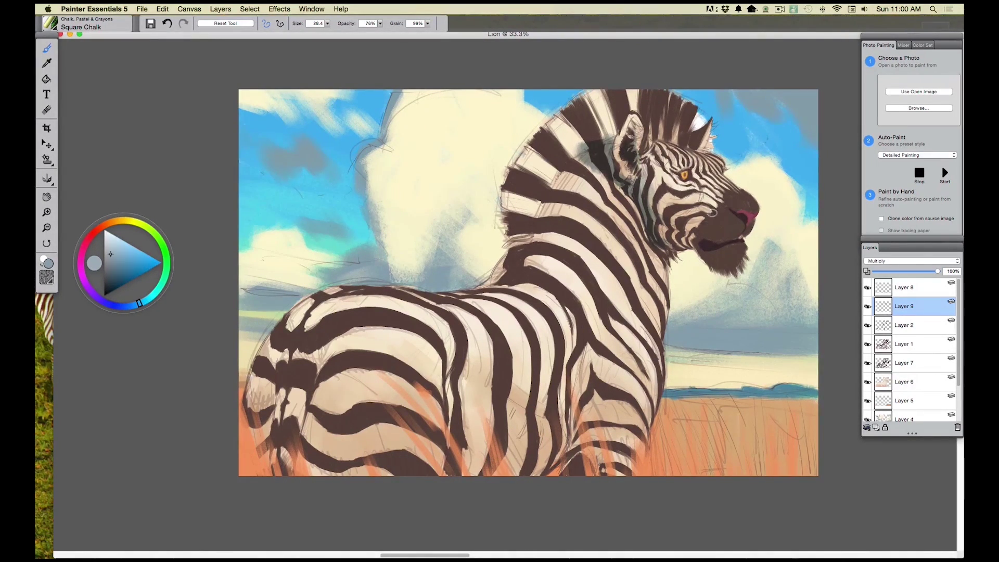
- Paint blue-grey shadows over the jaw, chin, eye area, forehead and top of the mane
mouse_move(711, 236)
left_mouse_down()
mouse_move(669, 221)
mouse_move(692, 233)
mouse_move(682, 229)
mouse_move(679, 238)
mouse_move(660, 222)
mouse_move(676, 248)
mouse_move(652, 229)
mouse_move(694, 230)
mouse_move(677, 219)
left_mouse_up()
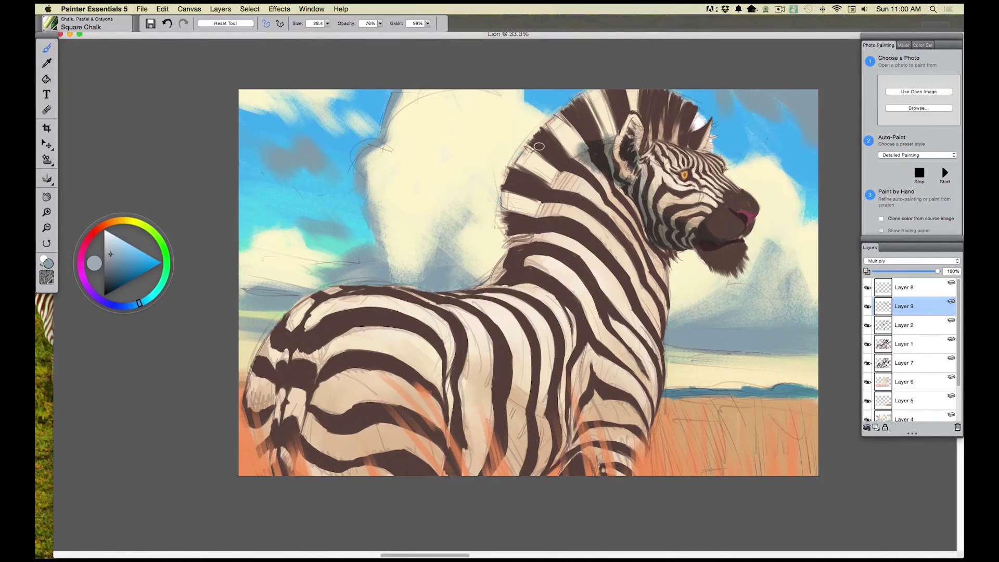
left_click_drag(698, 246, 718, 257)
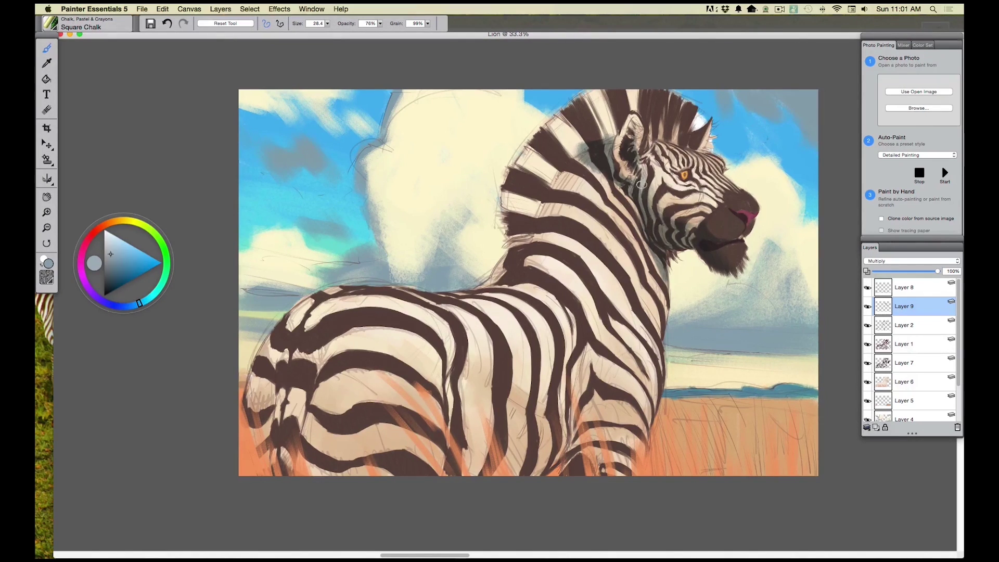
mouse_move(674, 171)
left_mouse_down()
mouse_move(688, 172)
mouse_move(679, 173)
left_mouse_up()
left_click_drag(666, 164, 648, 141)
left_click_drag(615, 102, 624, 99)
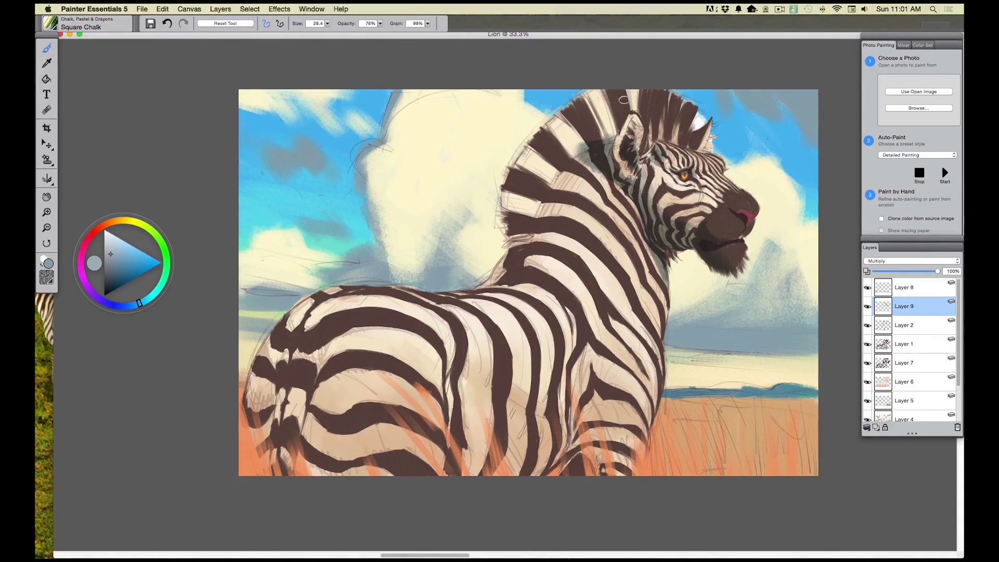
- Shade along the mane, the neck below the ear, and the front of the neck and chest
mouse_move(599, 130)
left_mouse_down()
mouse_move(606, 99)
mouse_move(542, 126)
mouse_move(517, 156)
mouse_move(523, 168)
mouse_move(507, 189)
mouse_move(503, 182)
mouse_move(512, 238)
mouse_move(514, 222)
left_mouse_up()
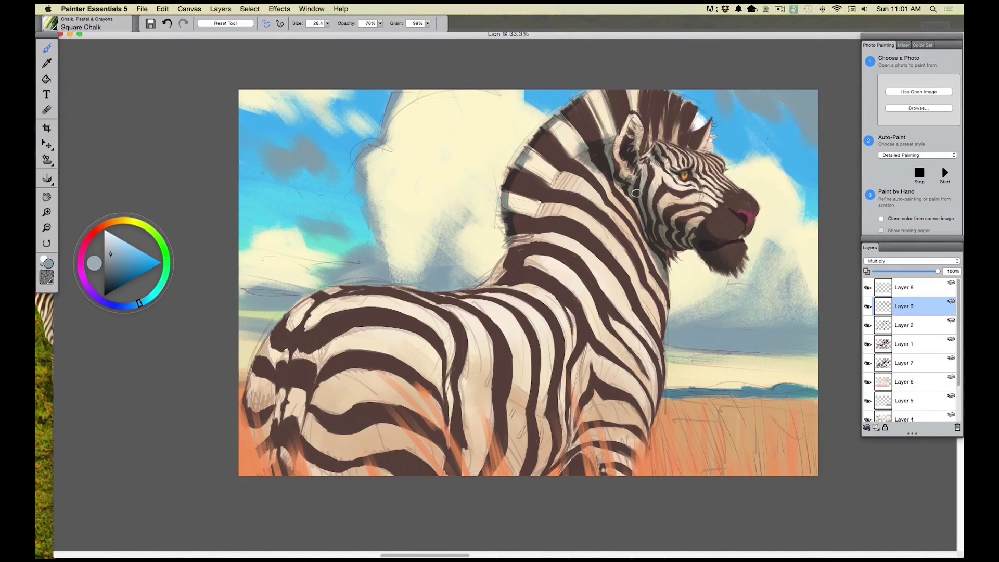
left_click_drag(605, 179, 605, 197)
left_click_drag(644, 252, 642, 305)
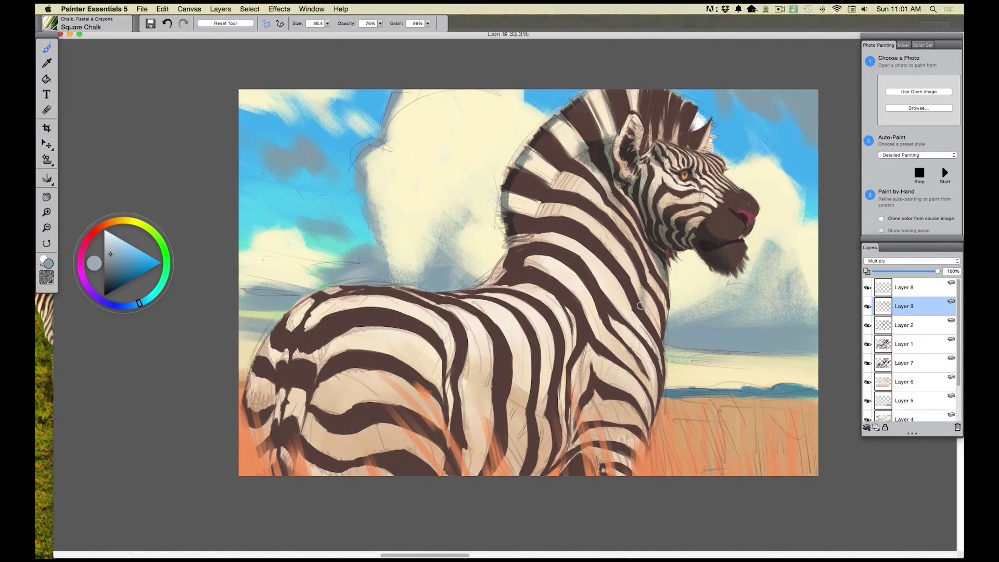
left_click_drag(652, 352, 634, 283)
- Shade the neck, shoulder fold and upper foreleg using brush sizes 60.5, 20.7 and 47.8
left_click_drag(327, 23, 331, 32)
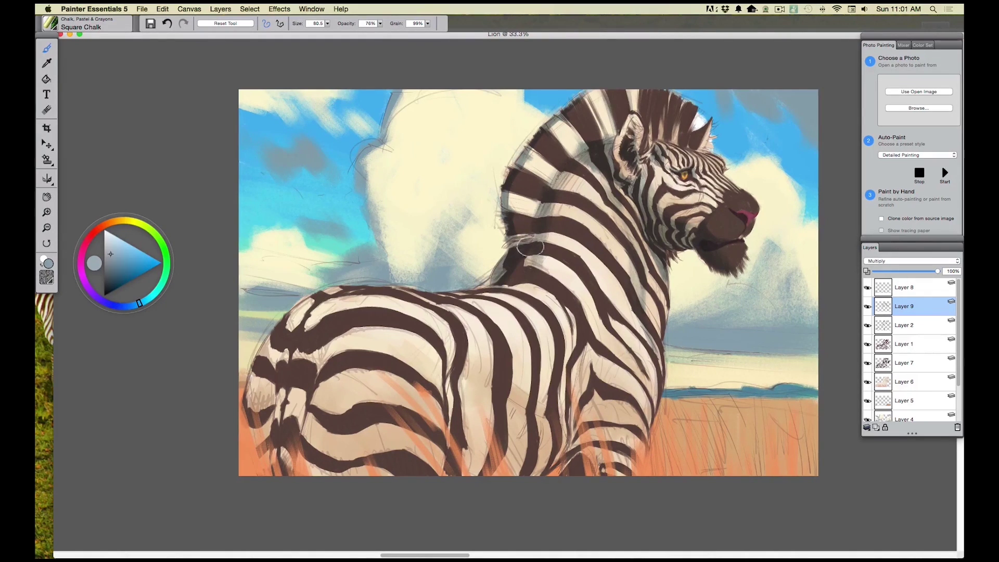
left_click_drag(587, 336, 587, 385)
left_click(327, 24)
left_click(323, 31)
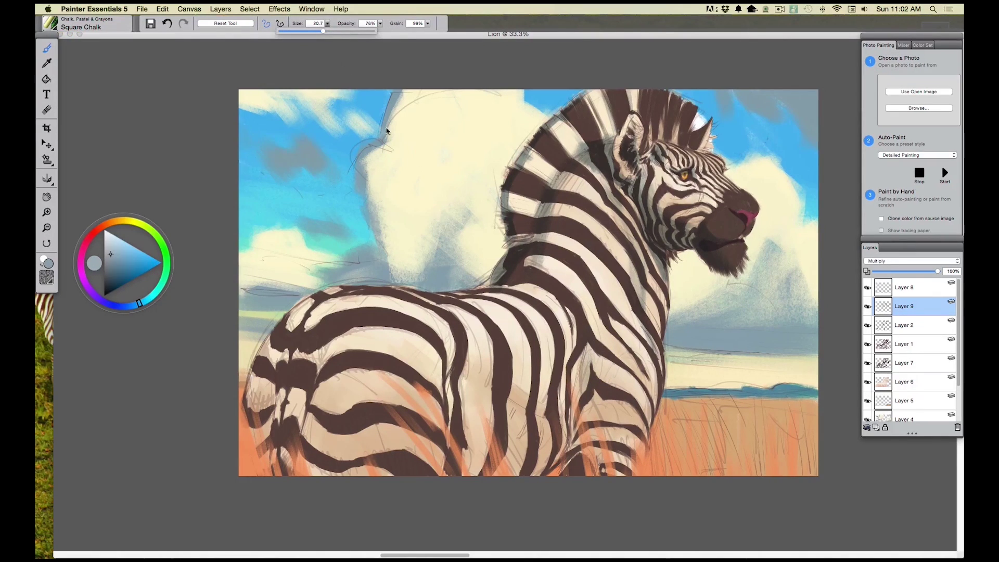
mouse_move(590, 347)
left_mouse_down()
mouse_move(576, 370)
mouse_move(576, 411)
left_mouse_up()
mouse_move(578, 377)
left_mouse_down()
mouse_move(571, 458)
mouse_move(558, 474)
mouse_move(579, 457)
mouse_move(573, 474)
left_mouse_up()
left_click_drag(328, 23, 333, 32)
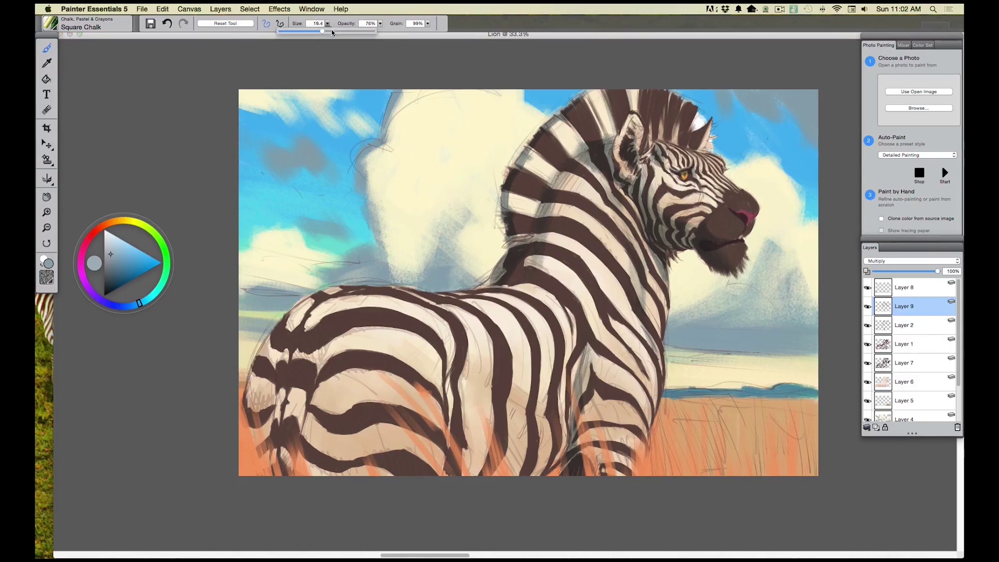
mouse_move(580, 394)
left_mouse_down()
mouse_move(587, 444)
mouse_move(582, 407)
mouse_move(569, 476)
left_mouse_up()
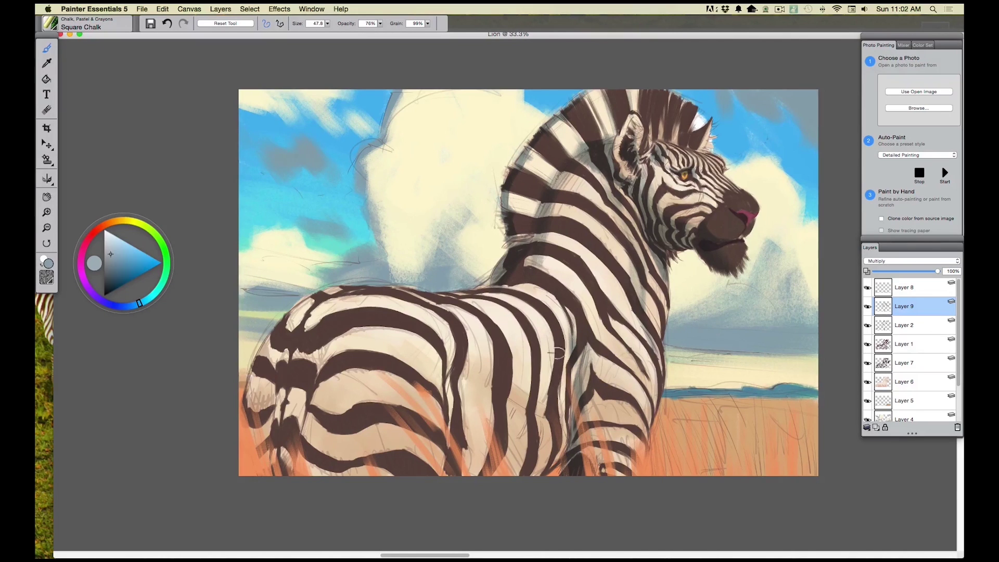
- Shade the rump, flank and neck in broad blue-grey strokes with a larger brush
left_click_drag(328, 23, 349, 33)
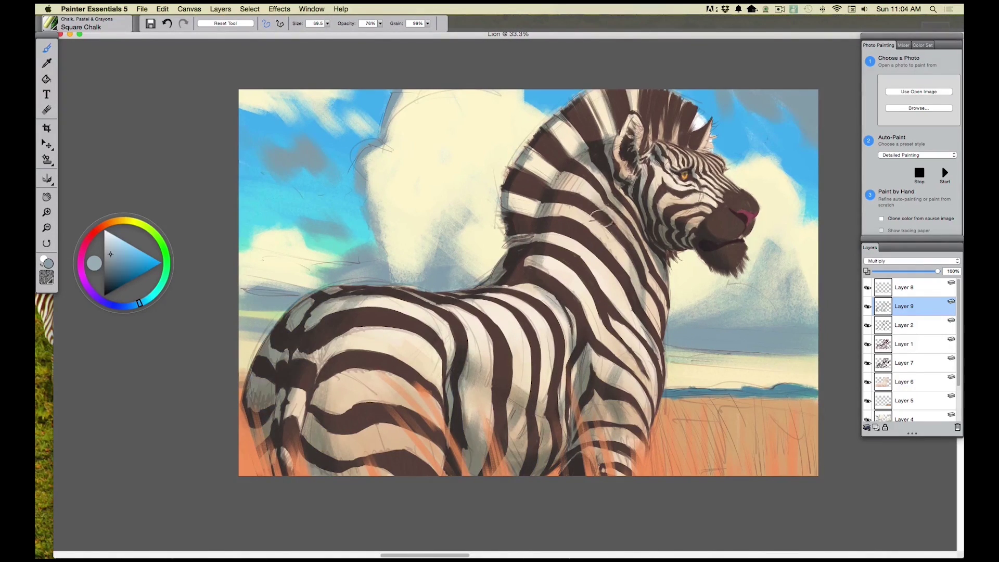
left_click_drag(604, 252, 604, 143)
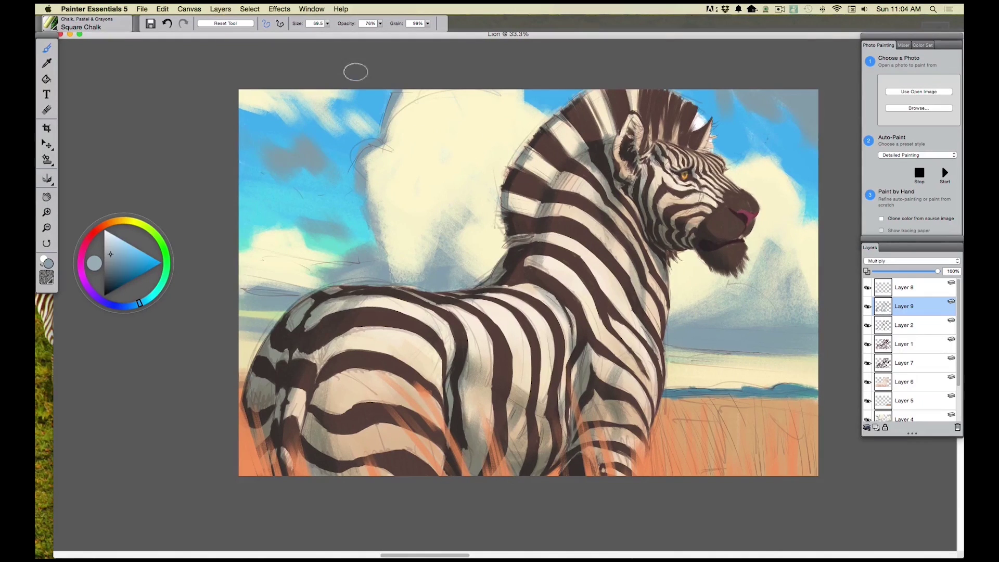
- Set the brush size to 16.8 and add fine shadow strokes to the mane stripes and far ear
left_click(327, 24)
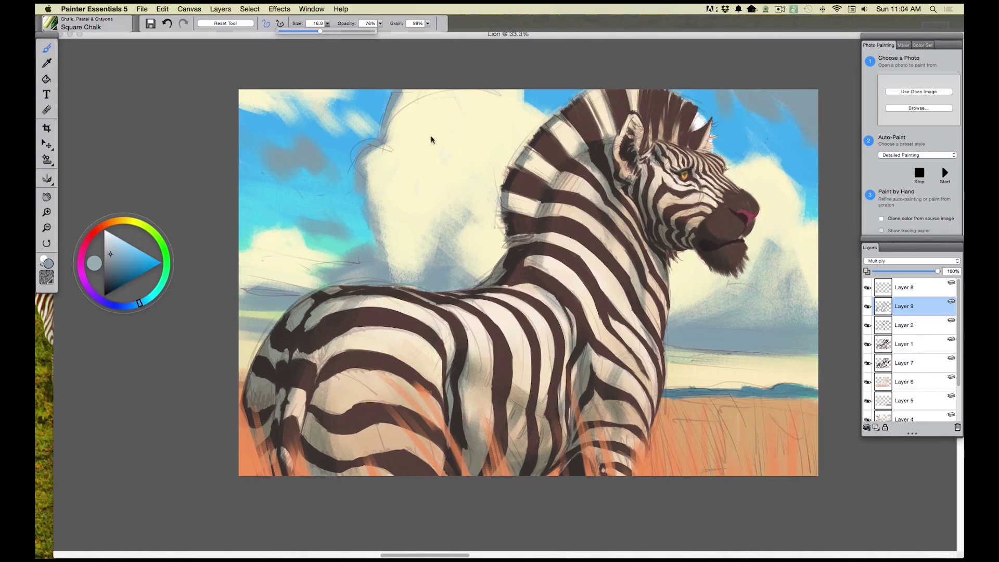
left_click(552, 174)
left_click_drag(552, 177, 536, 168)
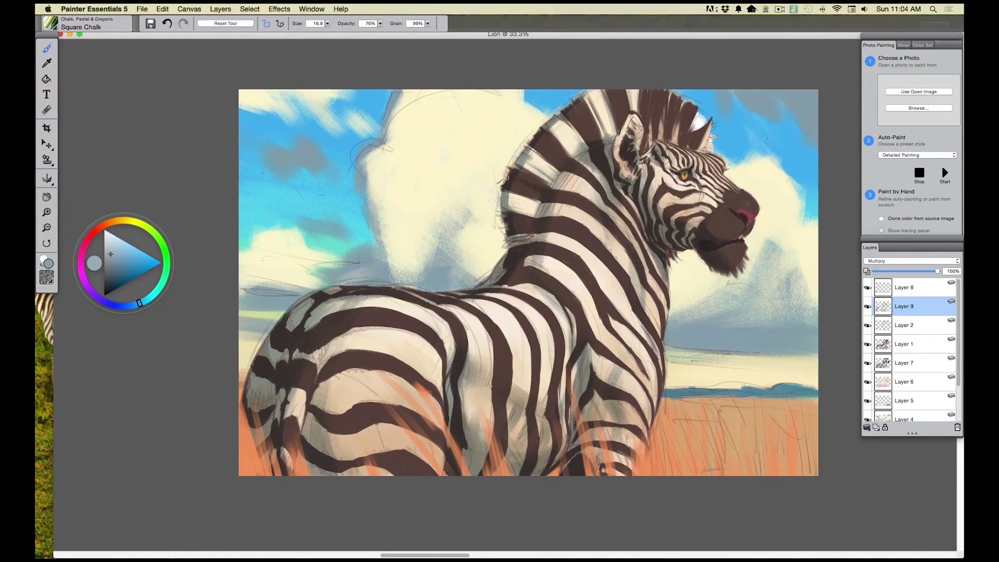
mouse_move(532, 198)
left_mouse_down()
mouse_move(541, 202)
mouse_move(499, 203)
mouse_move(530, 221)
left_mouse_up()
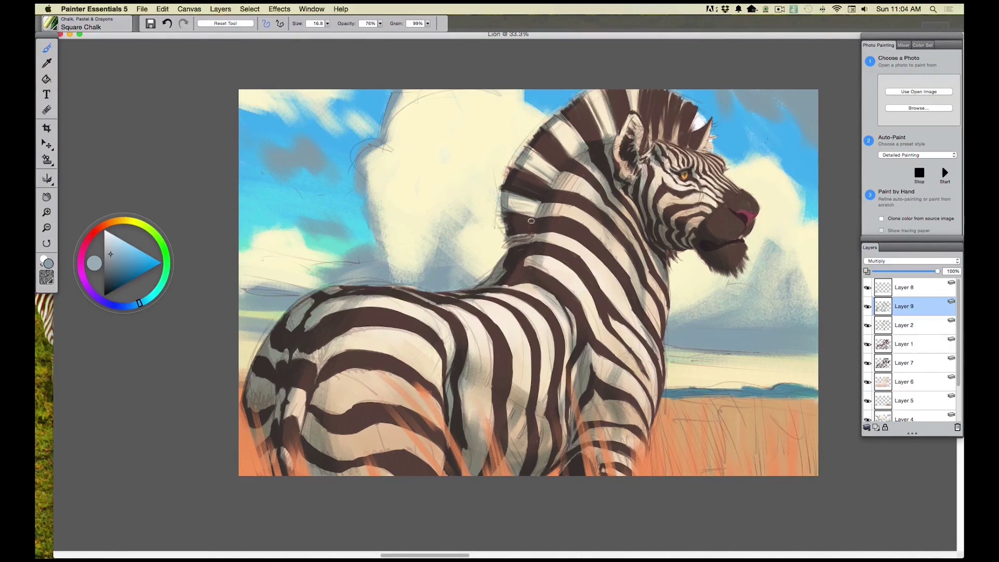
mouse_move(554, 164)
left_mouse_down()
mouse_move(538, 142)
mouse_move(568, 160)
mouse_move(567, 115)
left_mouse_up()
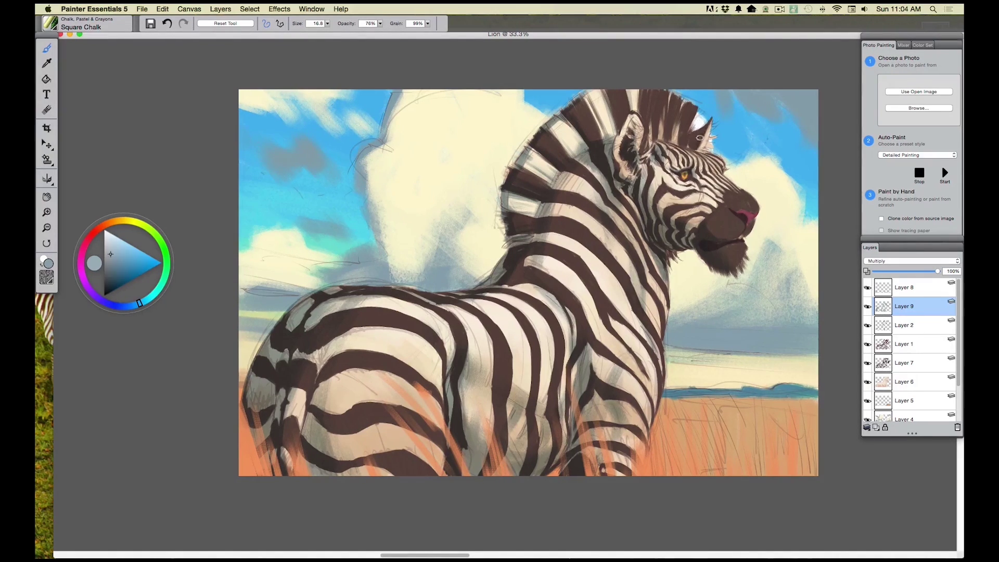
left_click_drag(690, 143, 698, 131)
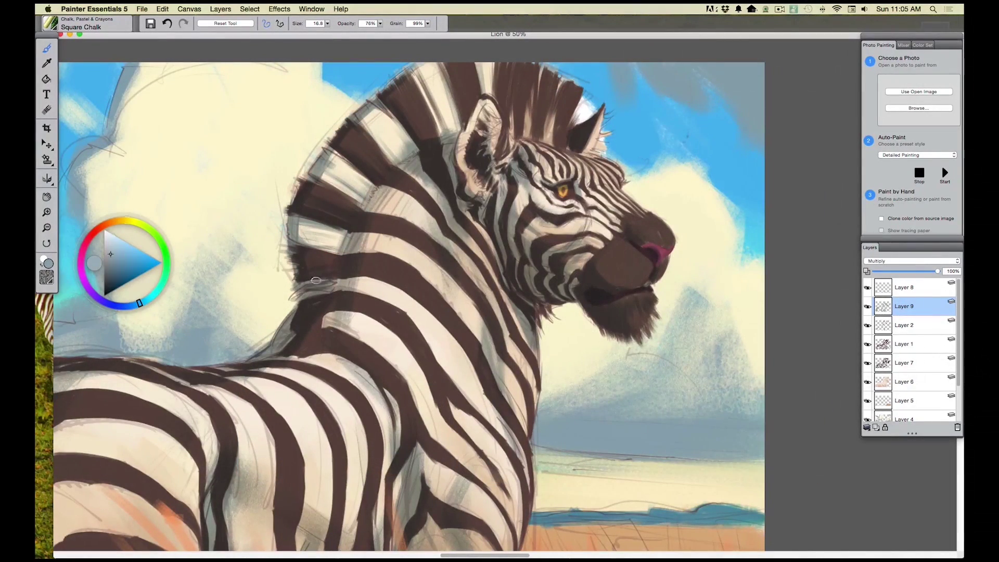
- Add a new layer between Layer 5 and Layer 4 and set its composite method to Multiply
key("super+minus")
key("super+minus")
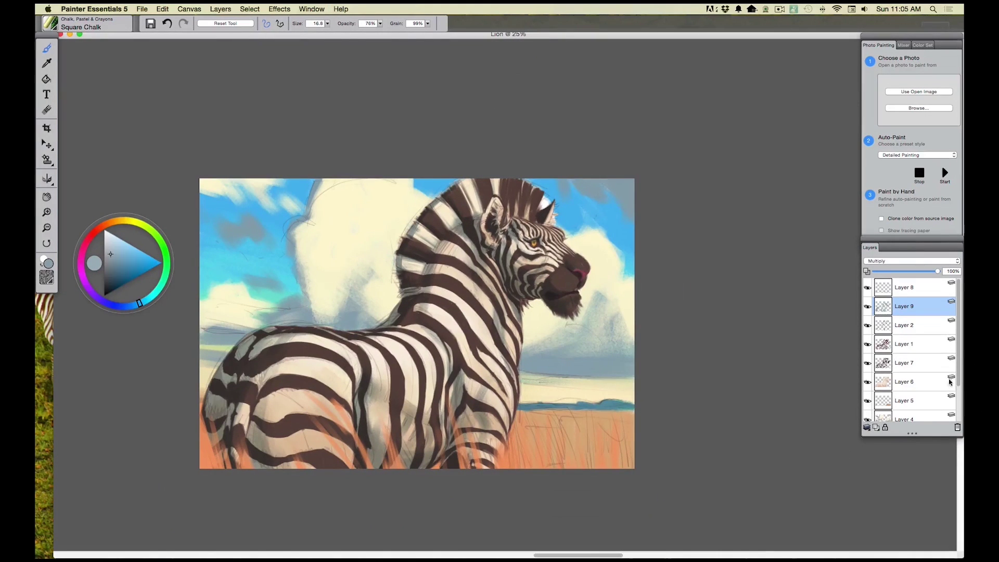
left_click_drag(960, 384, 962, 430)
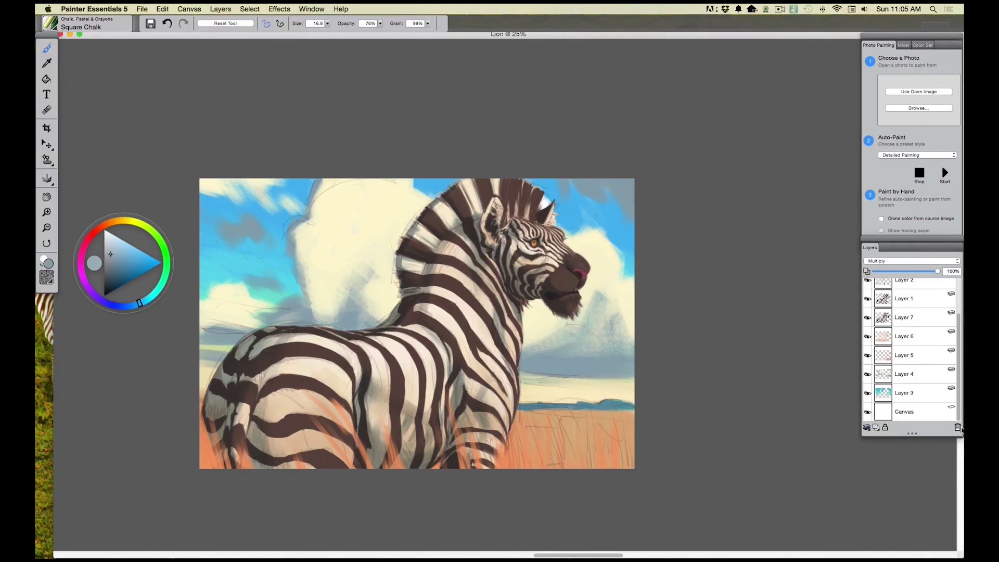
left_click(901, 381)
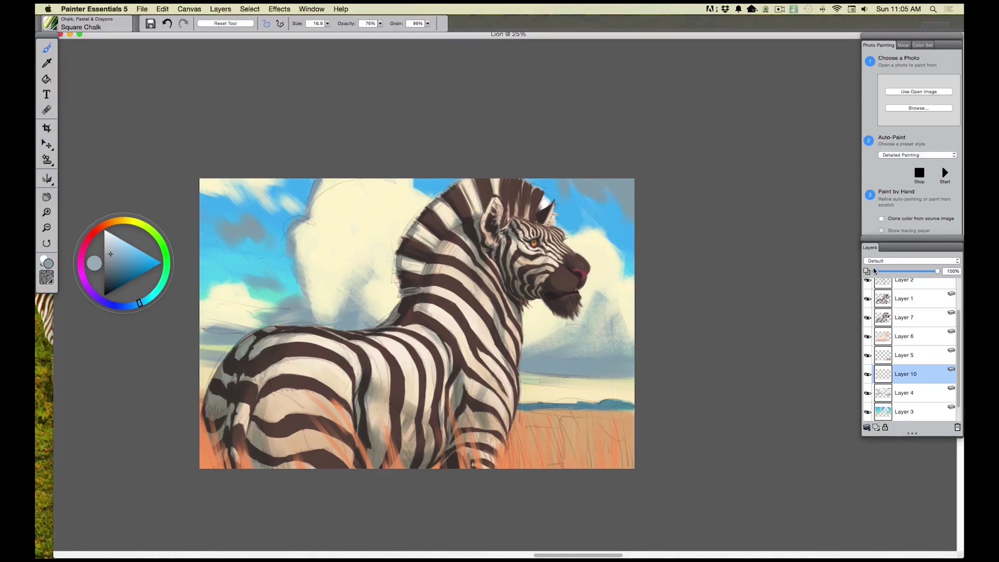
left_click(874, 262)
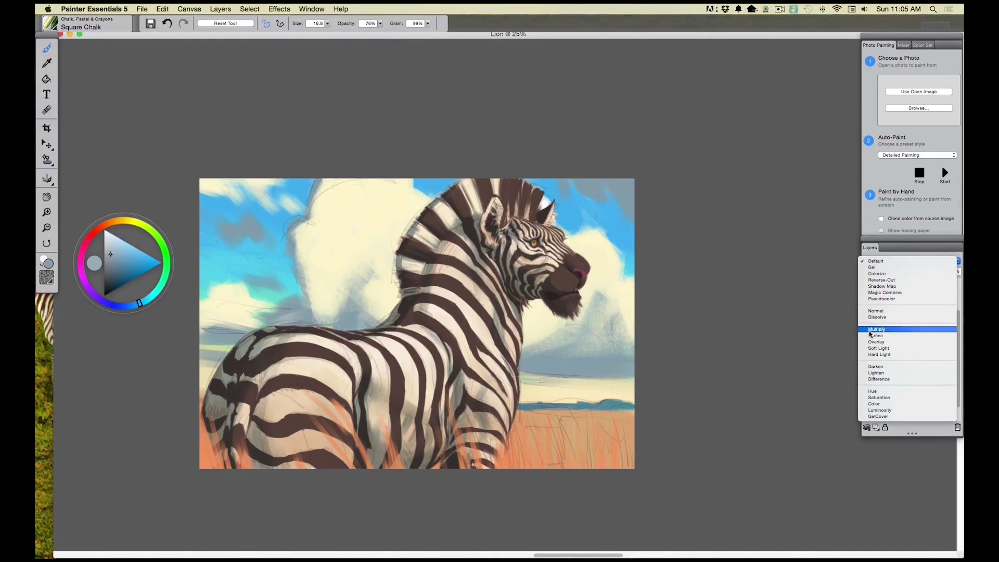
left_click(877, 329)
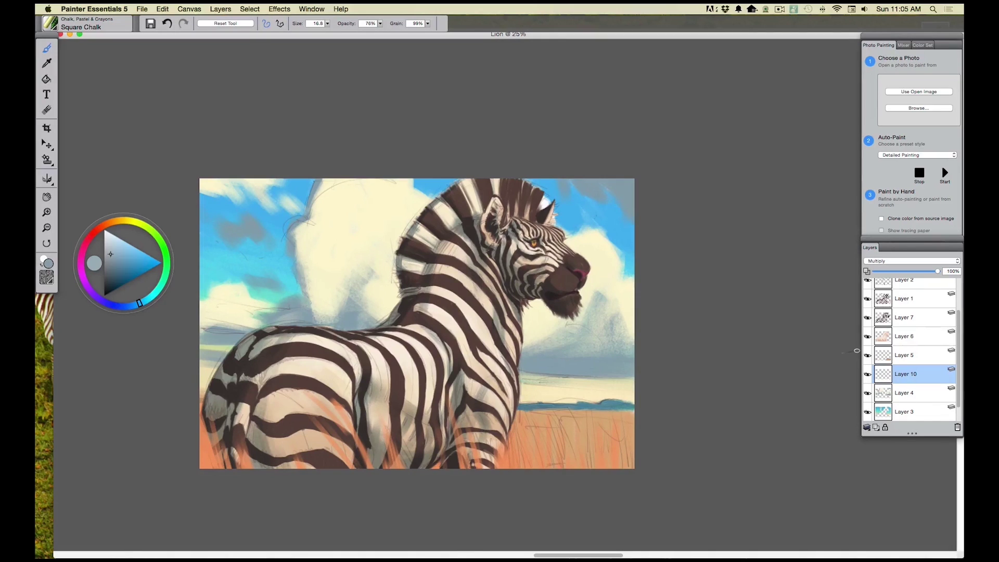
- Set the Square Chalk size to 83.3 and shade the large cloud's outer edge with a greyer blue
left_click(56, 27)
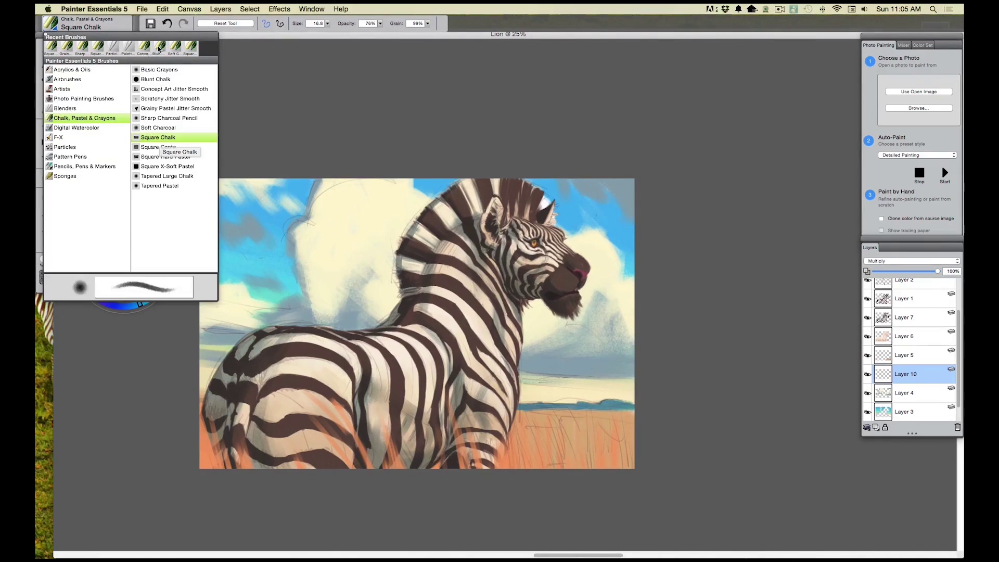
left_click(327, 24)
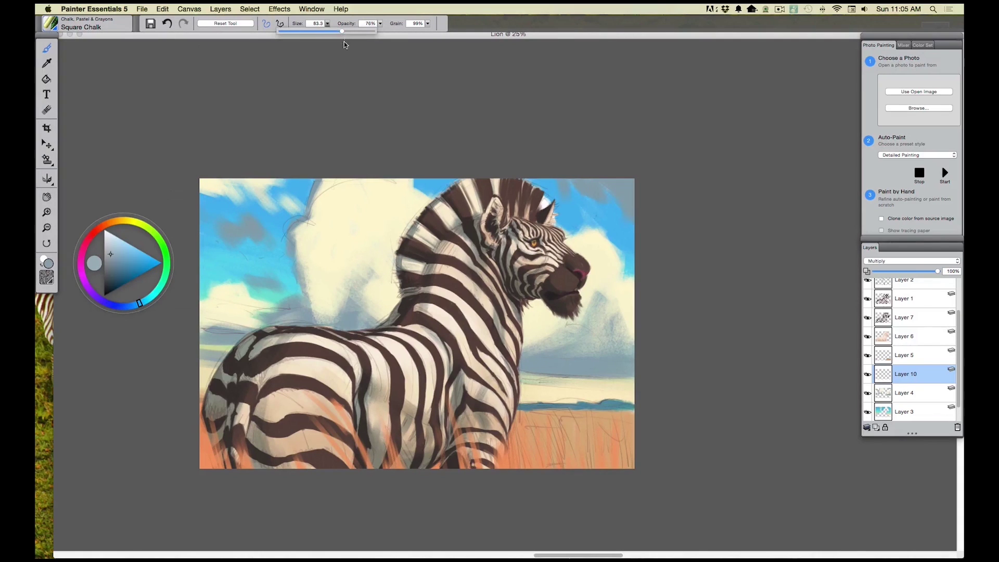
left_click(376, 233)
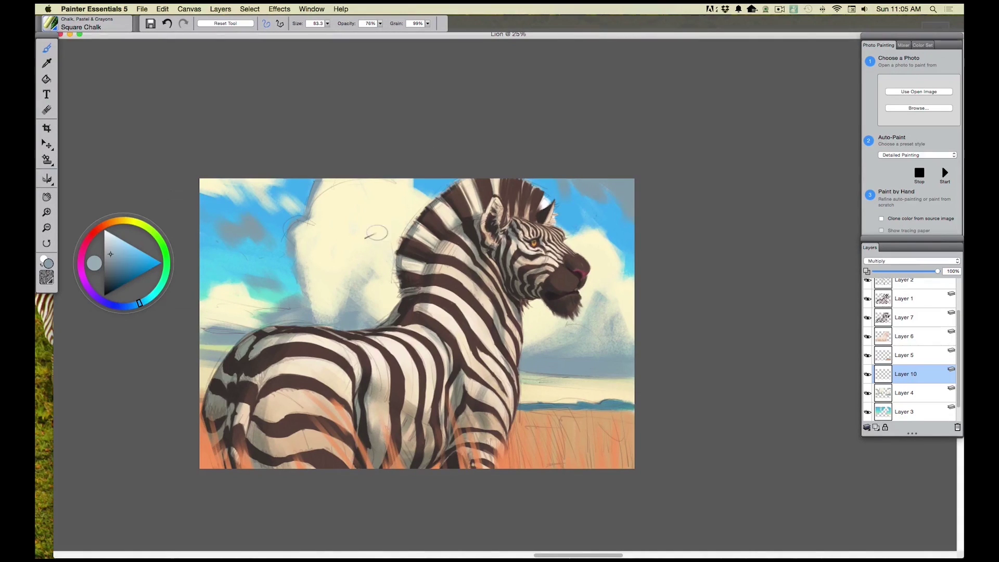
left_click(109, 256)
mouse_move(314, 205)
left_mouse_down()
mouse_move(325, 180)
mouse_move(317, 230)
mouse_move(313, 183)
left_mouse_up()
mouse_move(305, 226)
left_mouse_down()
mouse_move(287, 241)
mouse_move(299, 281)
mouse_move(309, 264)
left_mouse_up()
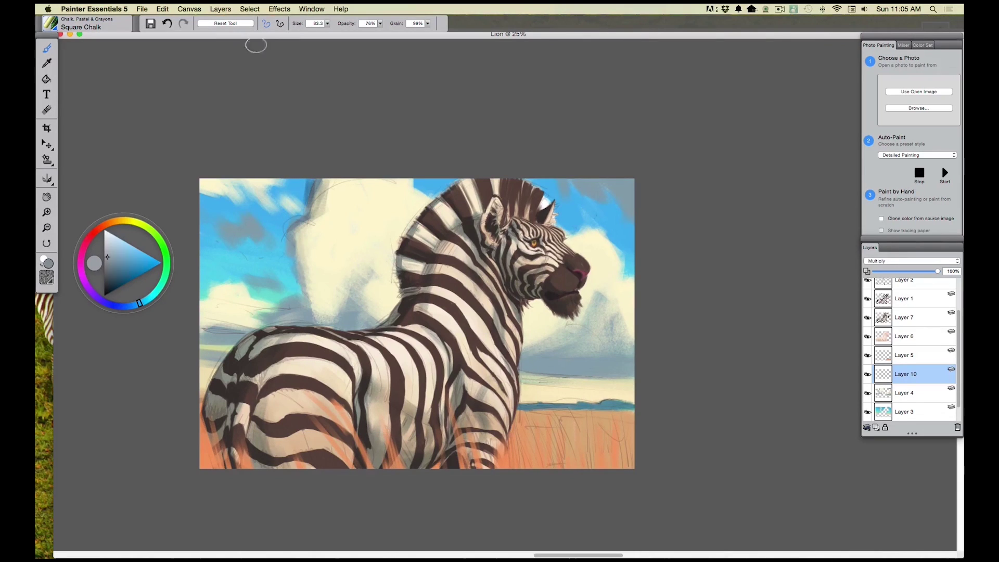
- Set the brush size to 127.9 and shade the cloud undersides, horizon and grass with blue-grey
left_click_drag(326, 25, 342, 32)
left_click(299, 265)
mouse_move(304, 286)
left_mouse_down()
mouse_move(327, 290)
mouse_move(312, 314)
mouse_move(313, 277)
mouse_move(286, 297)
mouse_move(298, 296)
mouse_move(285, 237)
mouse_move(323, 267)
mouse_move(325, 254)
mouse_move(337, 256)
mouse_move(312, 282)
left_mouse_up()
mouse_move(346, 320)
left_mouse_down()
mouse_move(281, 318)
mouse_move(269, 307)
left_mouse_up()
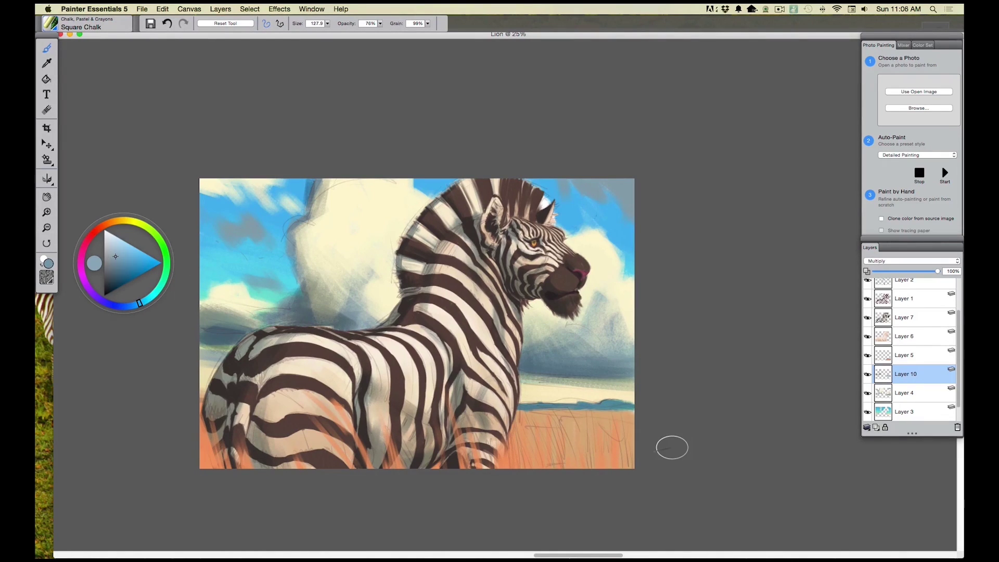
mouse_move(613, 411)
left_mouse_down()
mouse_move(639, 390)
mouse_move(600, 379)
mouse_move(614, 410)
mouse_move(612, 388)
mouse_move(577, 398)
mouse_move(584, 371)
mouse_move(614, 401)
mouse_move(585, 383)
mouse_move(574, 397)
mouse_move(573, 374)
mouse_move(547, 401)
mouse_move(513, 382)
mouse_move(618, 361)
mouse_move(569, 364)
mouse_move(591, 359)
mouse_move(591, 375)
left_mouse_up()
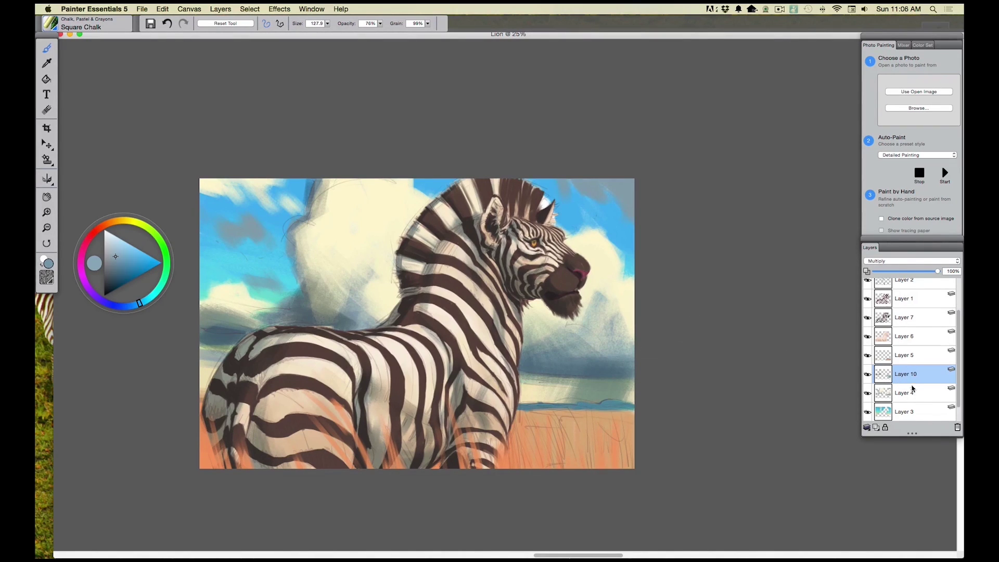
- Move Layer 10 above Layer 5, shade the distant field blue-grey, and add tan blade shadows to the grass at brush size 14.9
left_click_drag(907, 376, 907, 355)
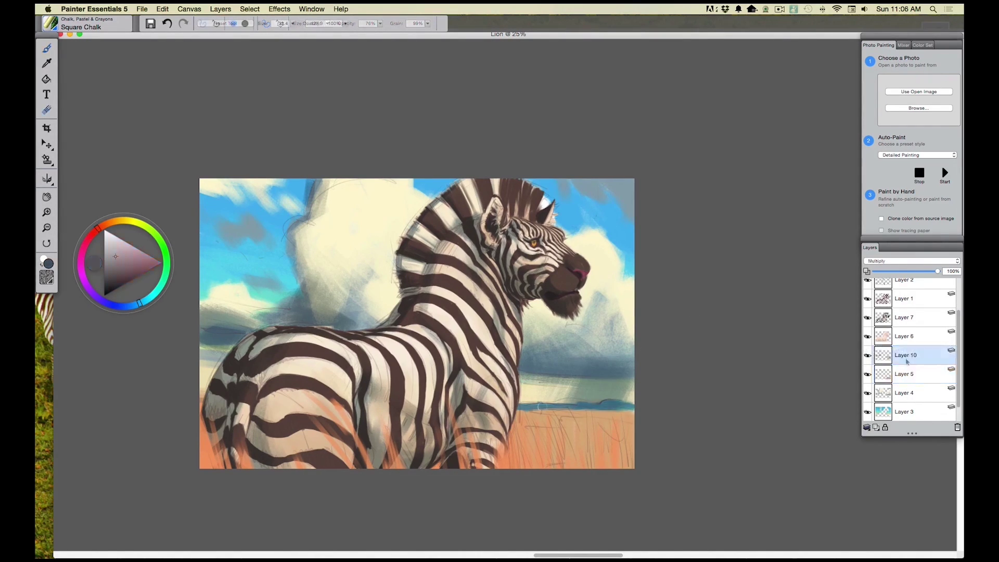
mouse_move(546, 397)
left_mouse_down()
mouse_move(549, 370)
mouse_move(531, 392)
mouse_move(533, 366)
mouse_move(519, 379)
mouse_move(519, 398)
mouse_move(540, 368)
mouse_move(537, 412)
left_mouse_up()
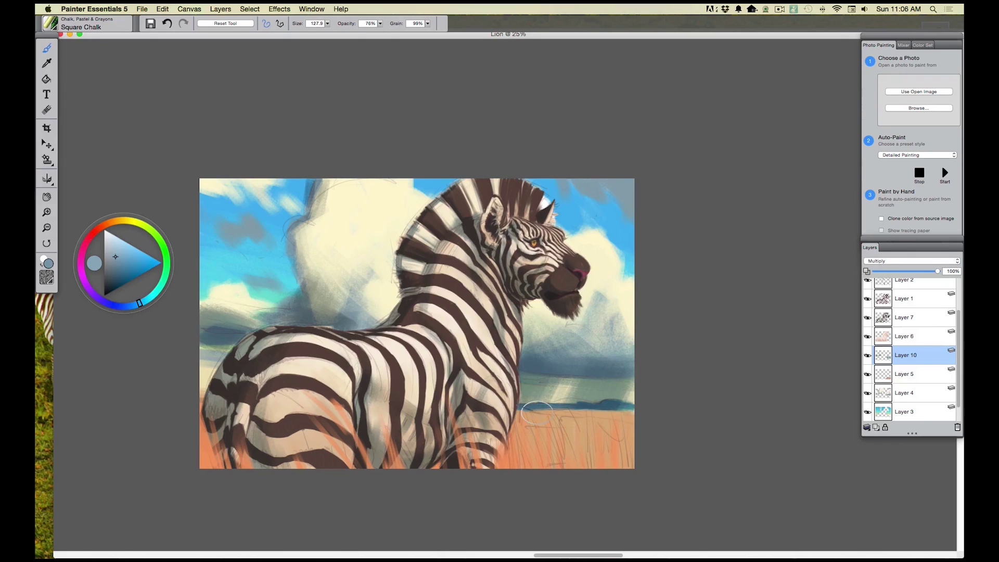
left_click_drag(217, 347, 195, 377)
mouse_move(219, 341)
left_mouse_down()
mouse_move(218, 374)
mouse_move(199, 387)
left_mouse_up()
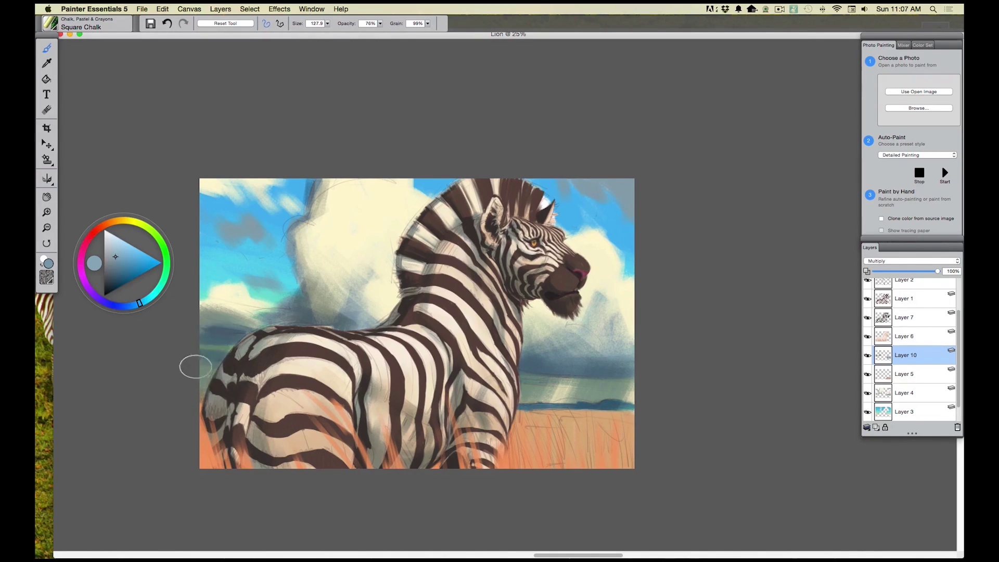
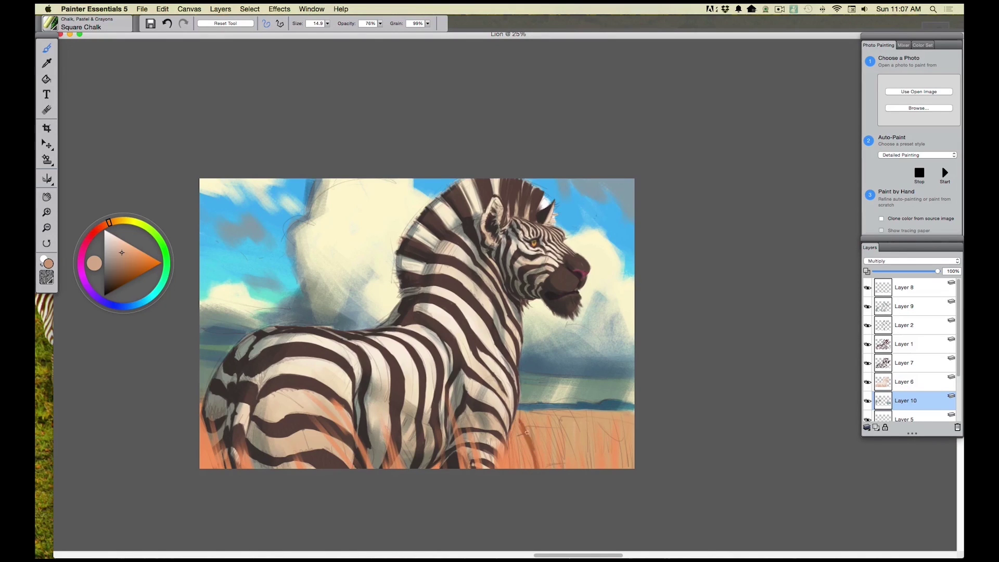
mouse_move(524, 426)
left_mouse_down()
mouse_move(527, 458)
mouse_move(625, 443)
left_mouse_up()
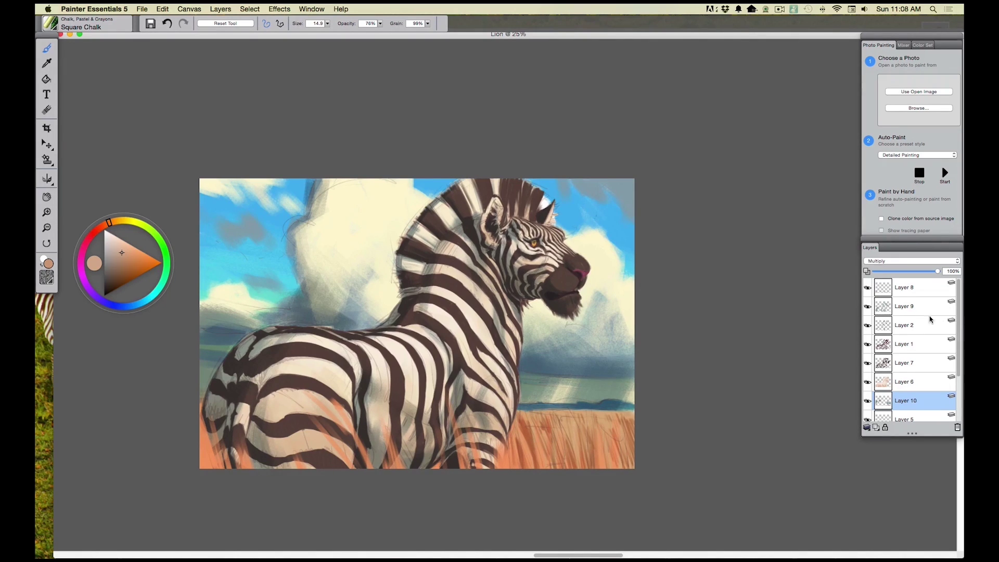
- Add a new layer directly above Layer 9 and set its composite method to Overlay
left_click(904, 309)
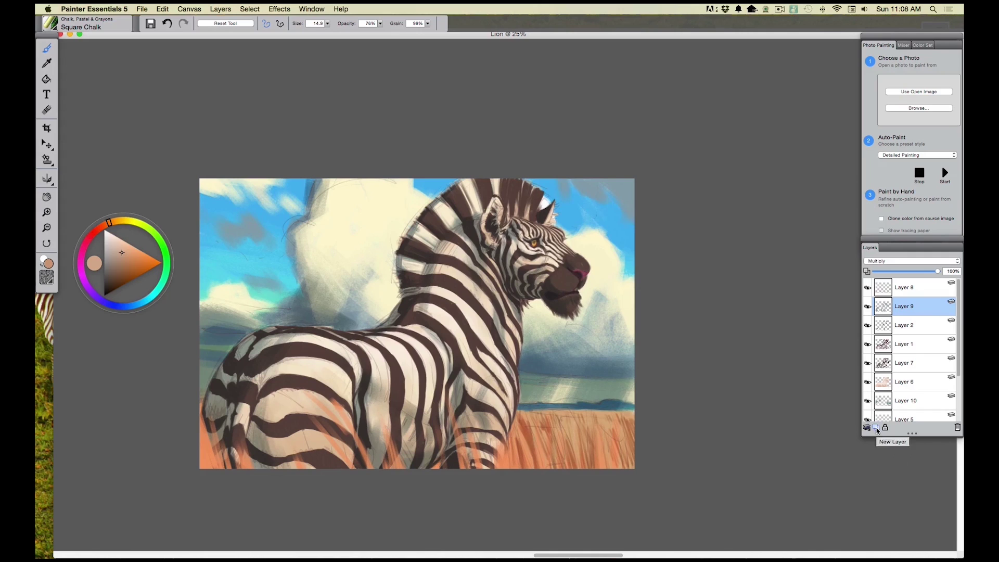
left_click(872, 263)
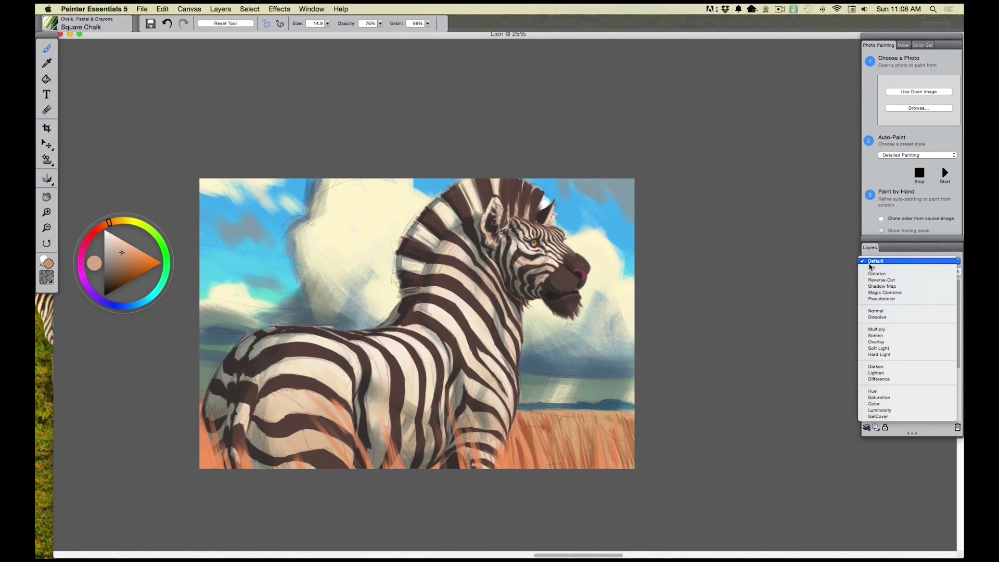
left_click(870, 343)
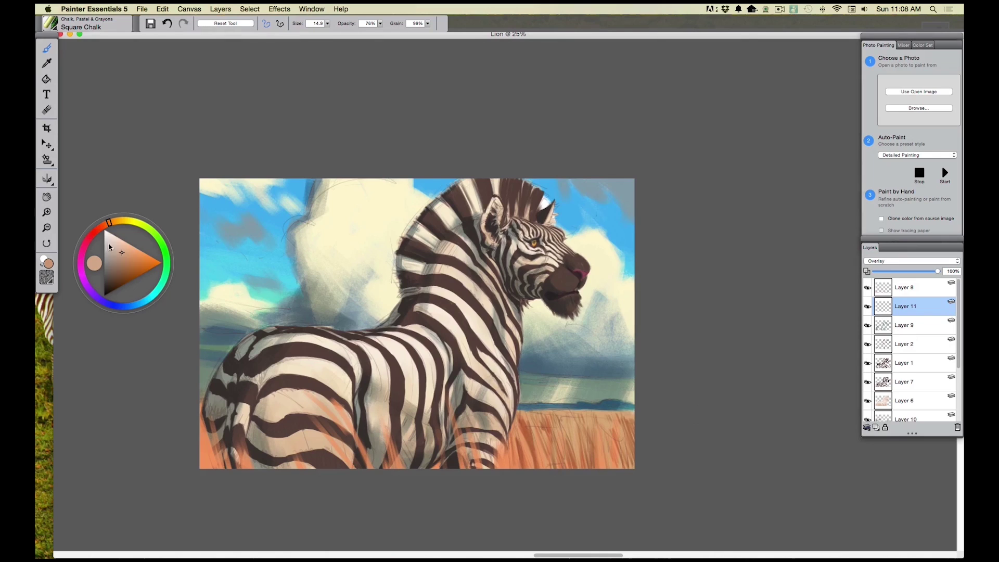
- Choose a pale yellow-beige, set the brush size to 73.9 and start a highlight on the front of the neck
left_click(119, 222)
left_click(118, 246)
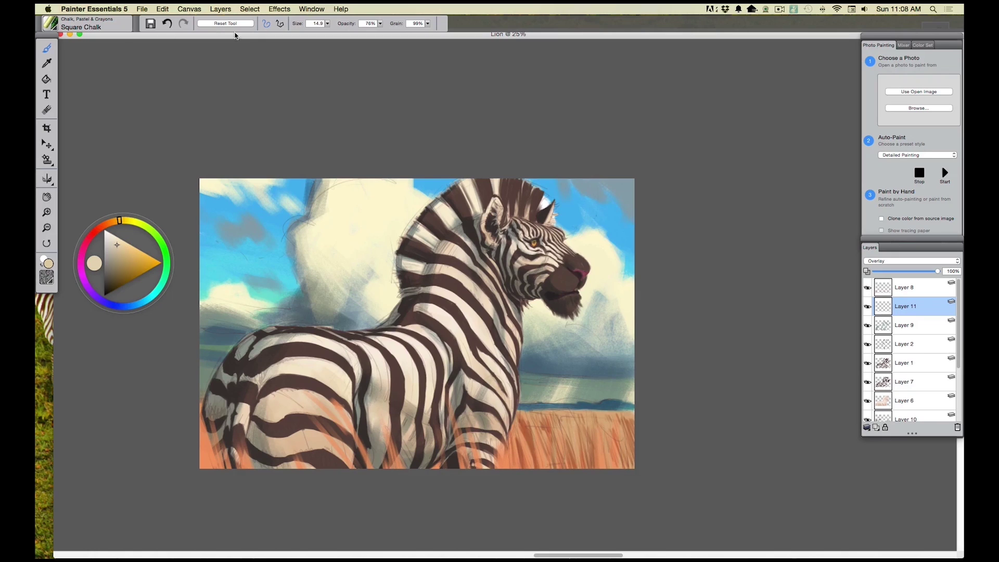
left_click_drag(328, 24, 341, 31)
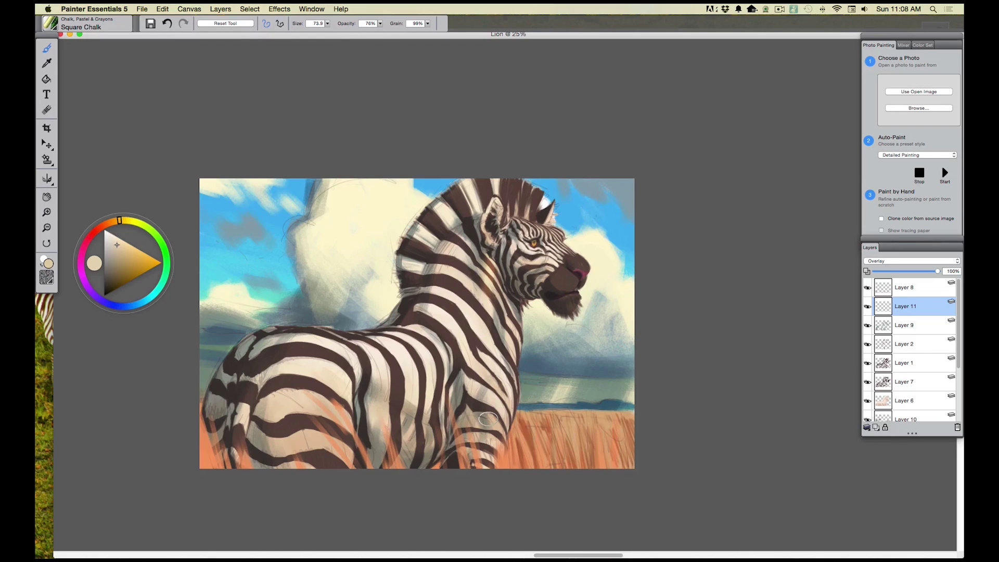
key("super+plus")
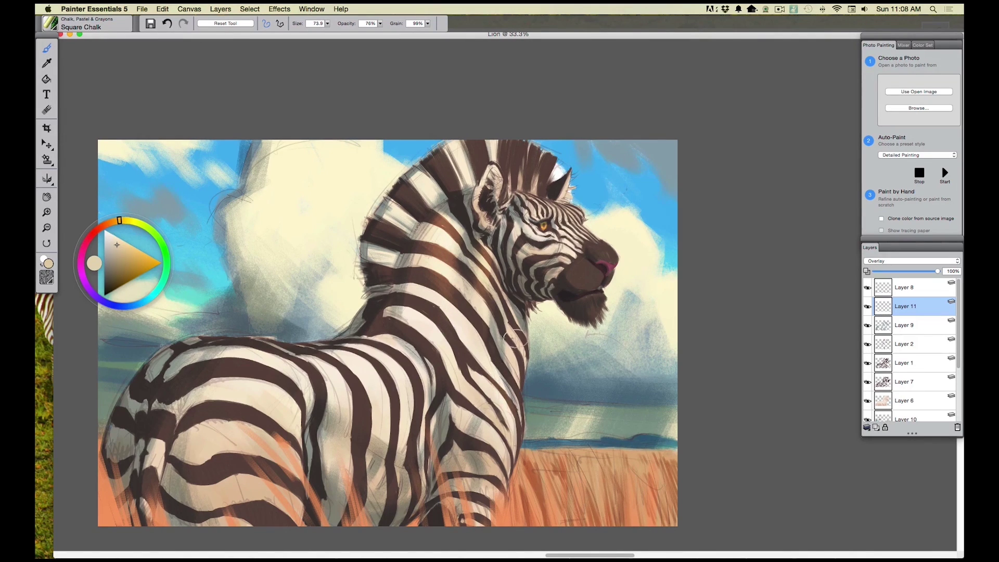
mouse_move(516, 339)
left_mouse_down()
mouse_move(516, 379)
mouse_move(516, 341)
left_mouse_up()
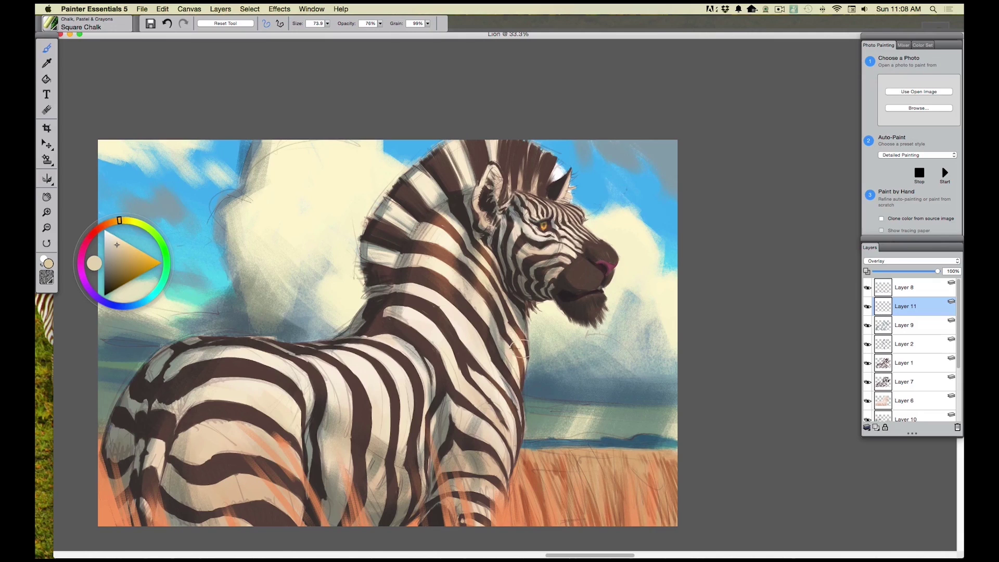
- Set the brush size to 135.1 and brush warm highlights over the lion's neck, chest and shoulder
left_click(327, 24)
left_click_drag(335, 32, 317, 32)
mouse_move(518, 386)
left_mouse_down()
mouse_move(507, 401)
mouse_move(506, 367)
mouse_move(500, 417)
left_mouse_up()
mouse_move(480, 361)
left_mouse_down()
mouse_move(487, 376)
mouse_move(475, 360)
left_mouse_up()
mouse_move(448, 409)
left_mouse_down()
mouse_move(476, 415)
mouse_move(507, 450)
mouse_move(489, 481)
left_mouse_up()
mouse_move(465, 408)
left_mouse_down()
mouse_move(456, 437)
mouse_move(460, 414)
left_mouse_up()
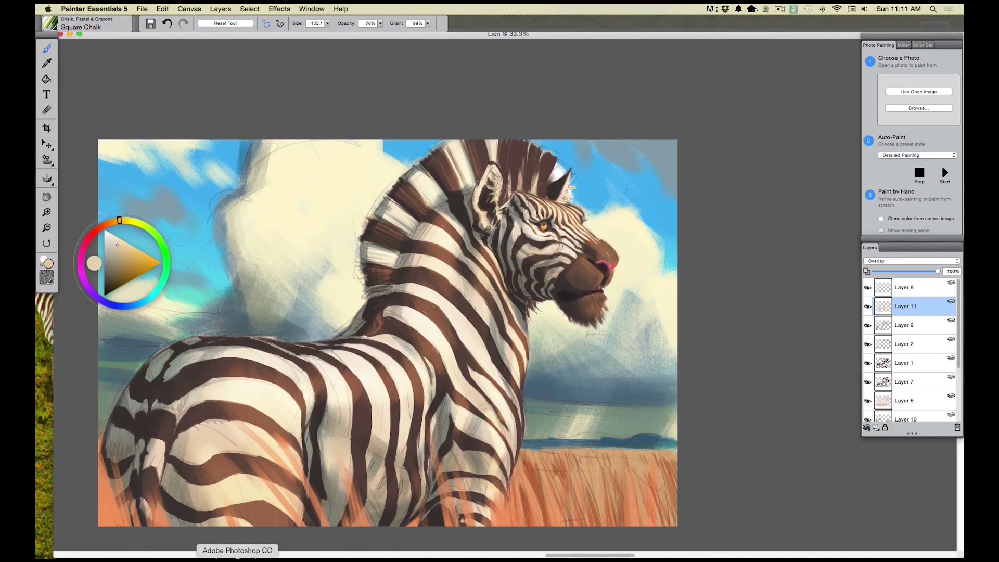
- Set the brush size to 34.7 and add smaller highlights to the flank and the upper foreleg
left_click(327, 25)
left_click(388, 454)
left_click(329, 24)
left_click(331, 33)
left_click(391, 476)
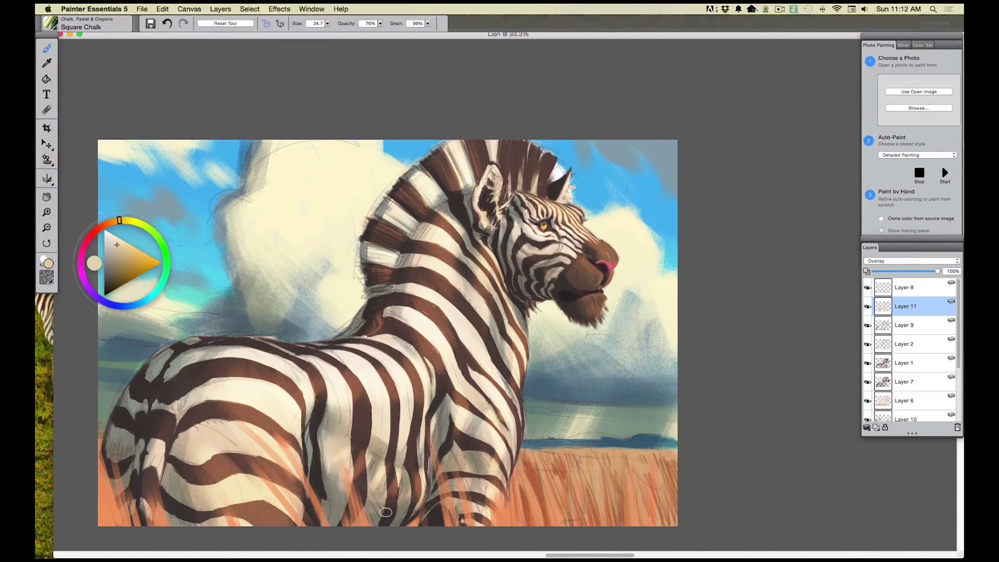
mouse_move(520, 432)
left_mouse_down()
mouse_move(502, 485)
mouse_move(517, 441)
mouse_move(515, 385)
mouse_move(518, 439)
mouse_move(517, 397)
mouse_move(495, 517)
mouse_move(495, 407)
left_mouse_up()
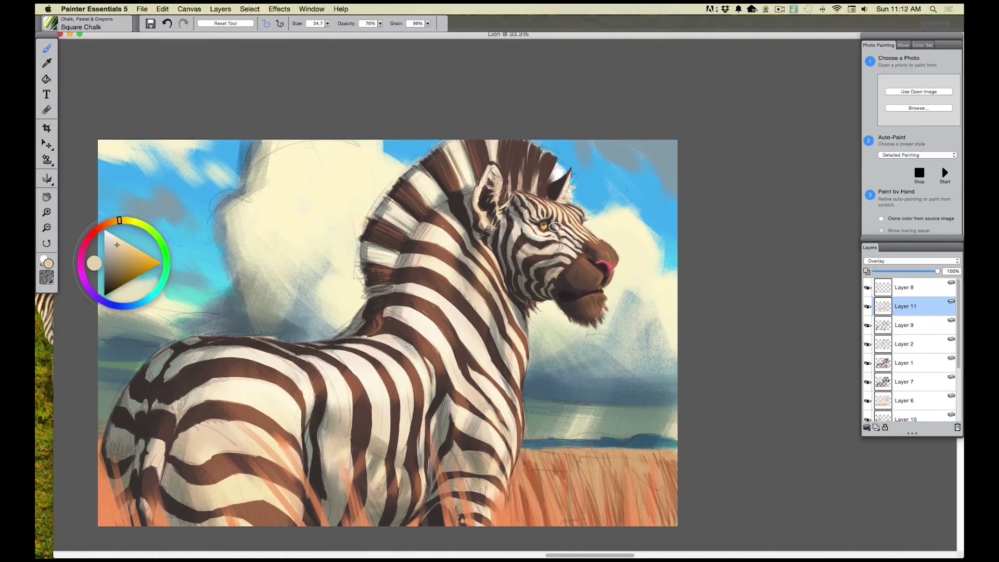
- On Layer 9, choose a dark blue-grey and deepen the muzzle and body shadows, setting the brush size to 38.9
left_click(906, 326)
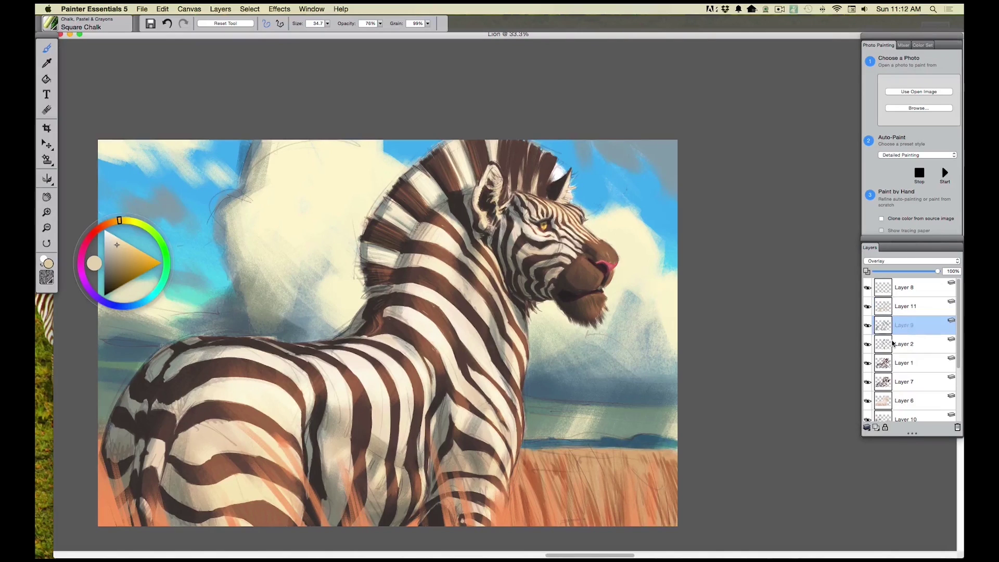
left_click(139, 306)
left_click(111, 262)
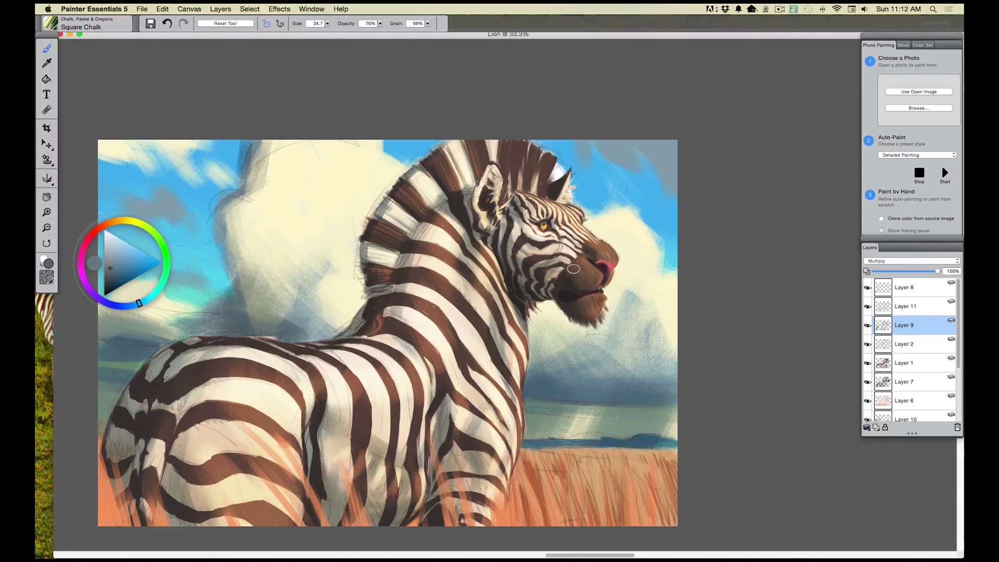
left_click_drag(327, 24, 319, 31)
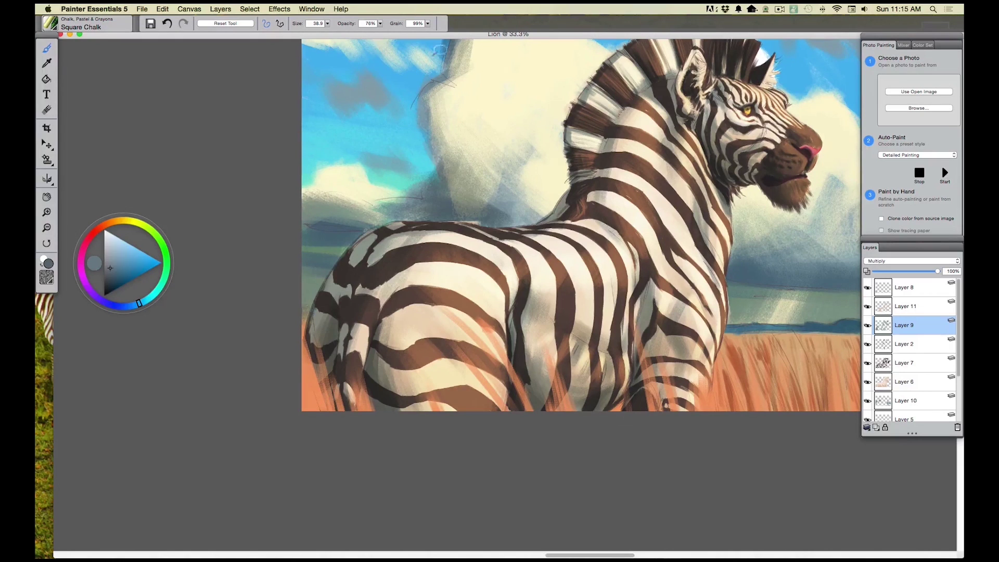
- Set the brush size to 14.3 and stroke fine shadows into the flank folds behind the foreleg
left_click_drag(327, 23, 320, 30)
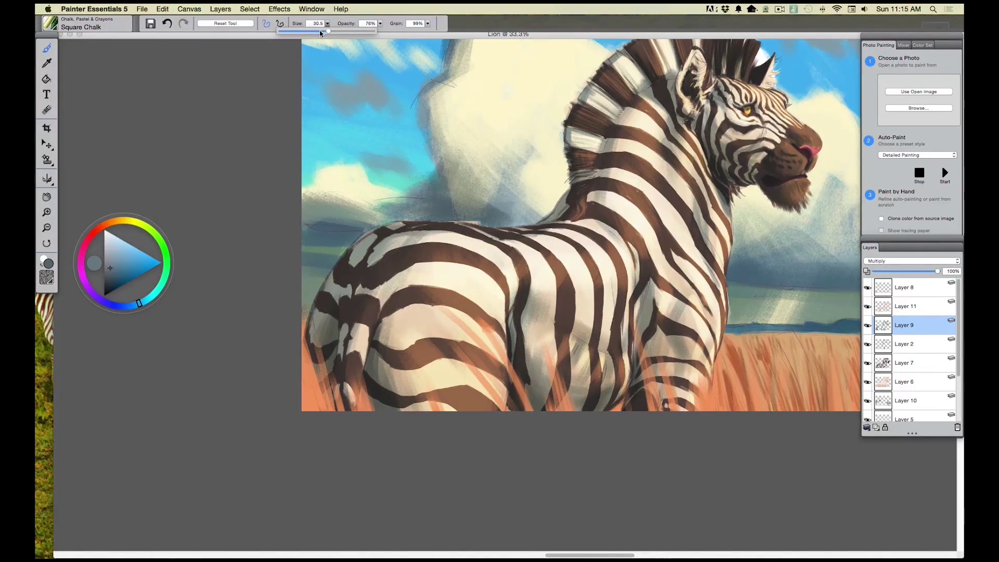
left_click(611, 367)
left_click_drag(606, 369, 602, 393)
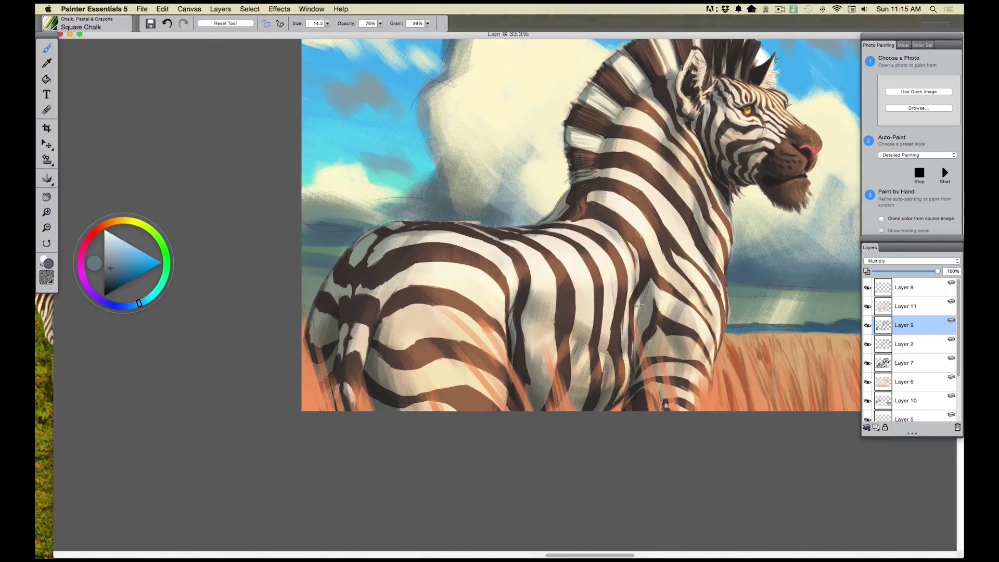
left_click_drag(635, 328, 634, 362)
mouse_move(632, 257)
left_mouse_down()
mouse_move(630, 353)
mouse_move(622, 342)
mouse_move(622, 351)
left_mouse_up()
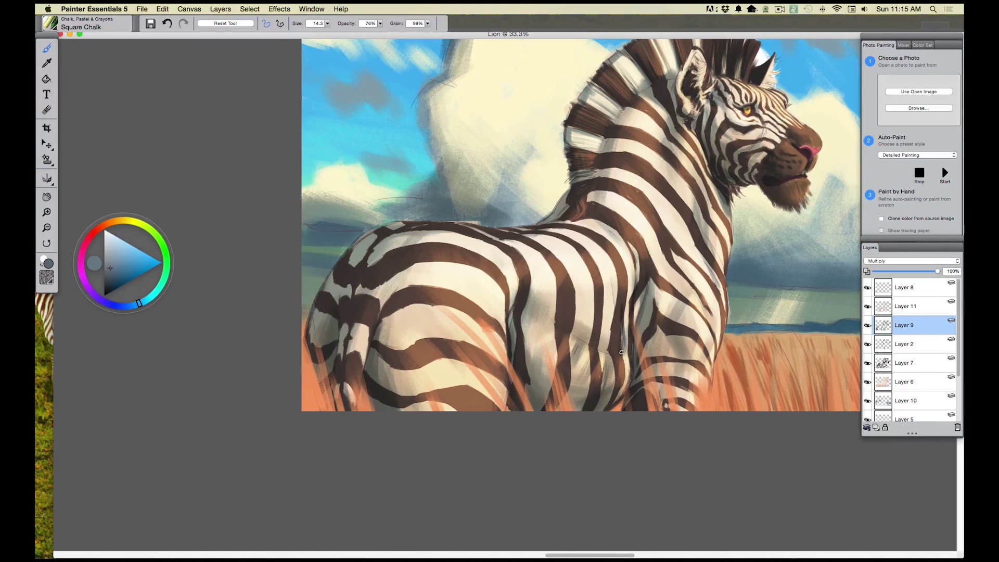
mouse_move(626, 281)
left_mouse_down()
mouse_move(624, 306)
mouse_move(627, 296)
mouse_move(613, 308)
mouse_move(615, 287)
mouse_move(606, 368)
left_mouse_up()
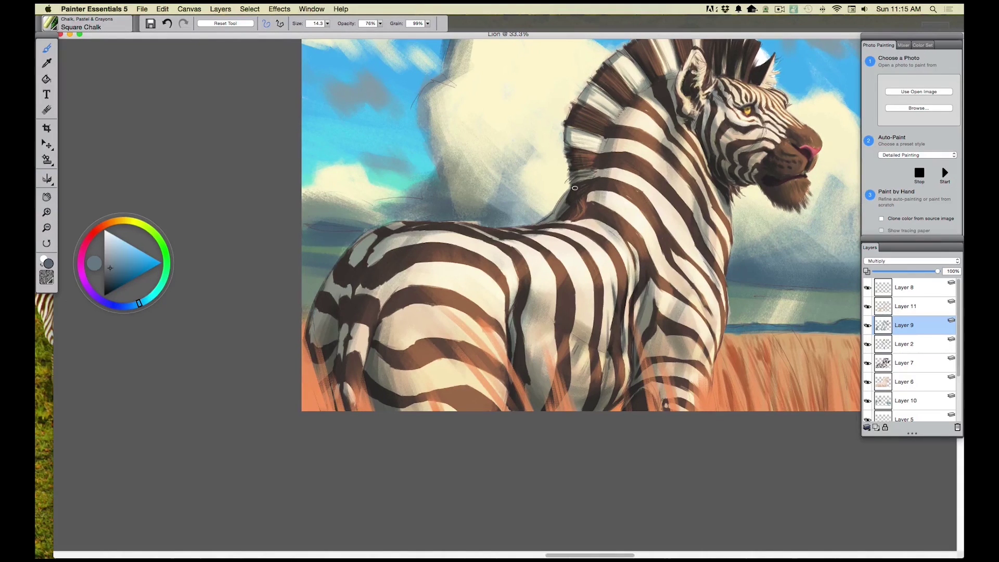
- Add a new layer directly above Layer 10 and set its composite method to Overlay
mouse_move(236, 321)
left_mouse_down()
mouse_move(179, 335)
mouse_move(173, 348)
left_mouse_up()
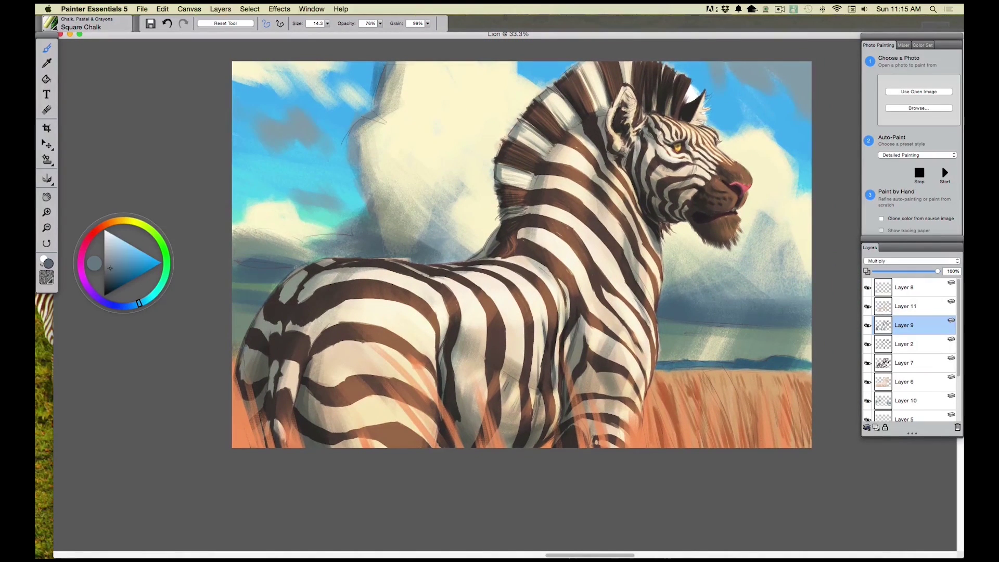
left_click(903, 309)
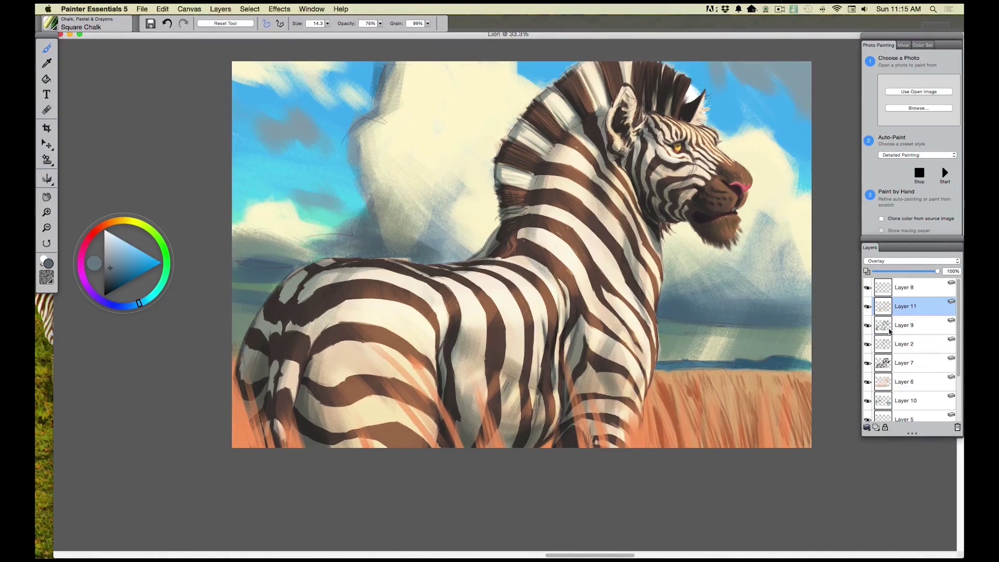
left_click_drag(959, 370, 959, 435)
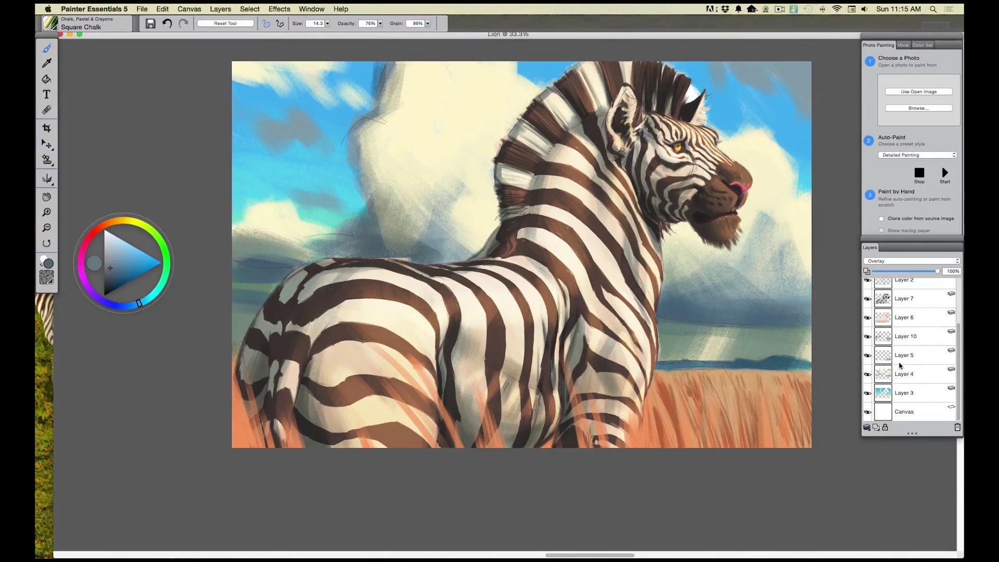
left_click(868, 337)
left_click(868, 336)
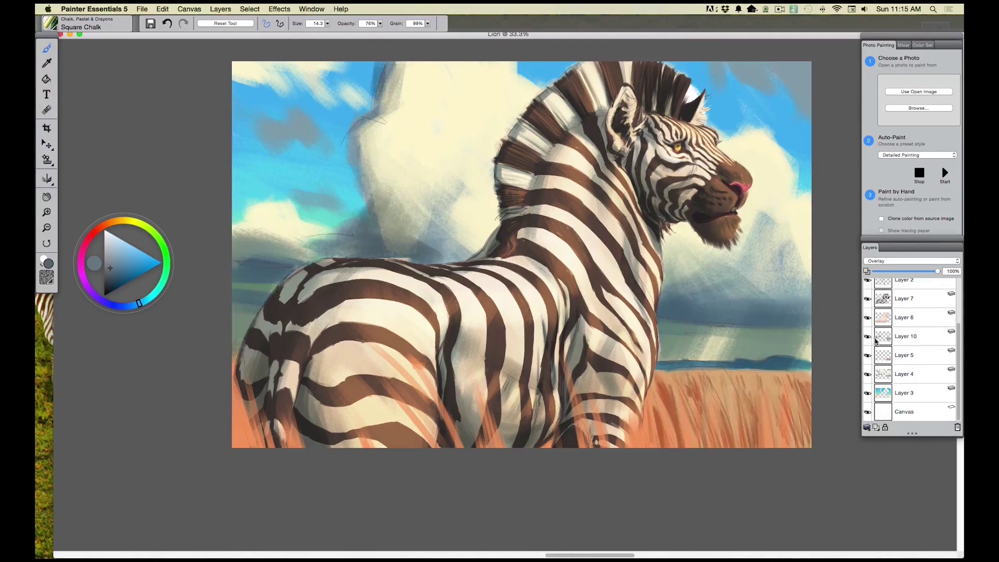
left_click(909, 339)
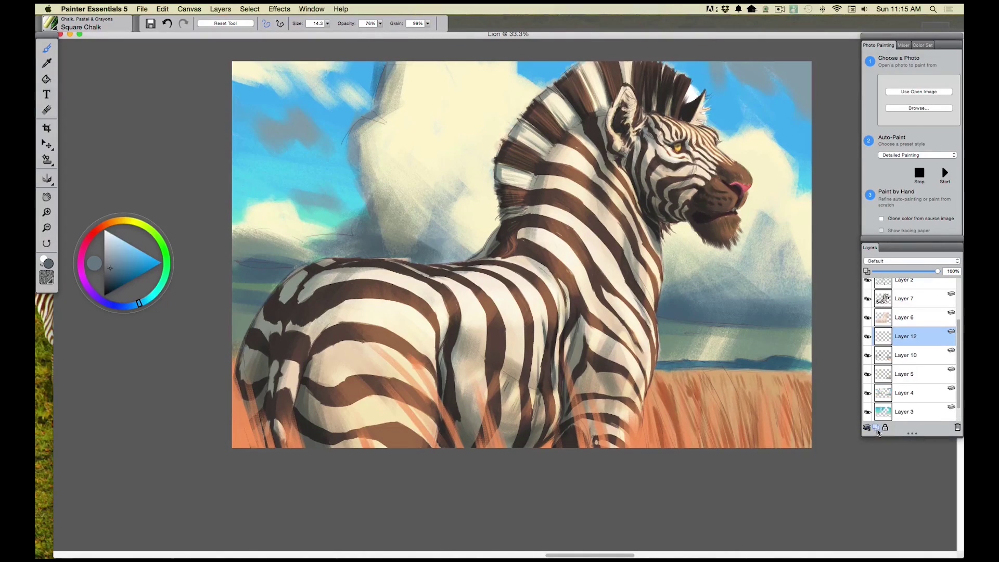
left_click(872, 262)
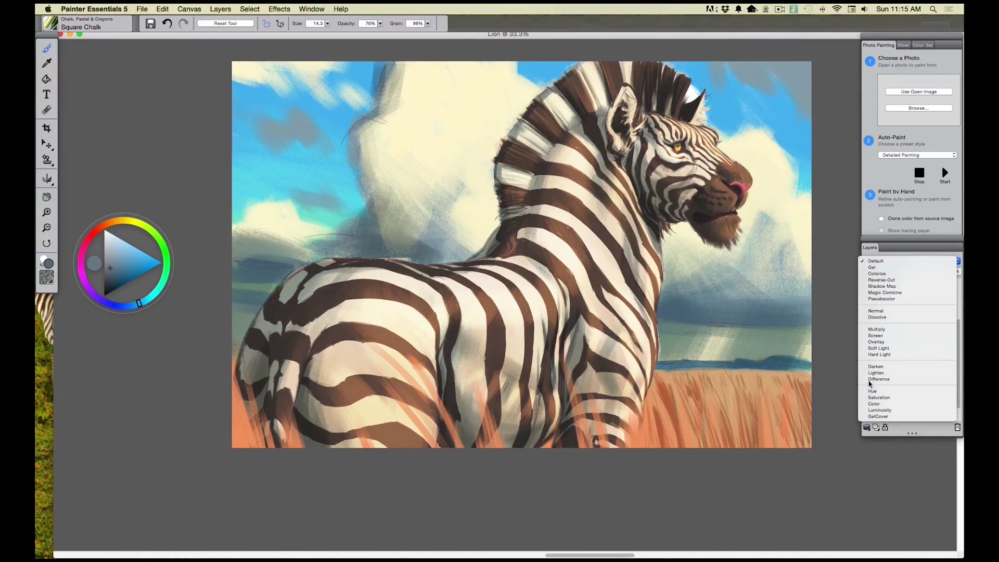
left_click(869, 348)
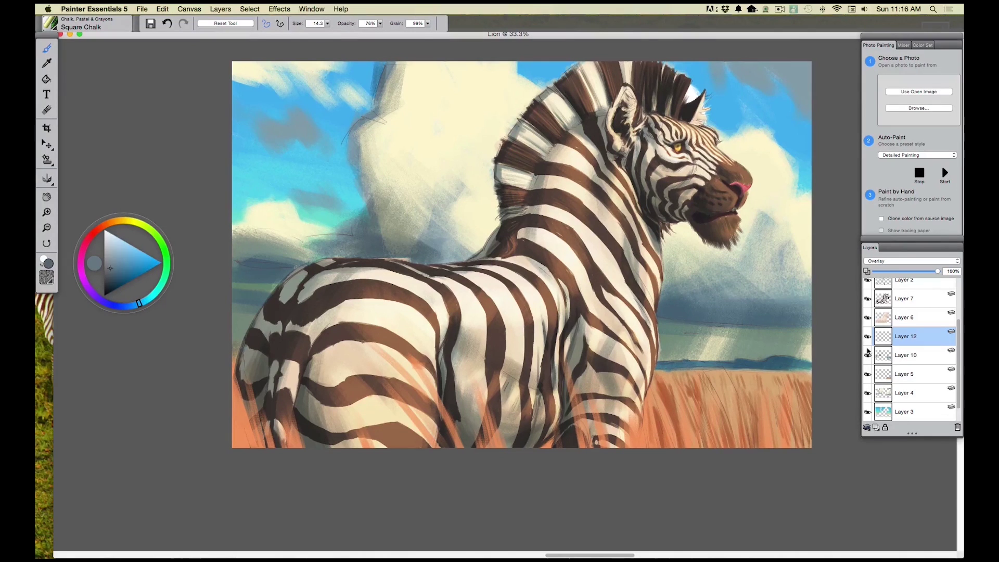
- Choose a pale orange-beige, set the brush size to 162.8 and brush warm light over the clouds and sky
left_click(327, 23)
left_click_drag(347, 34, 359, 45)
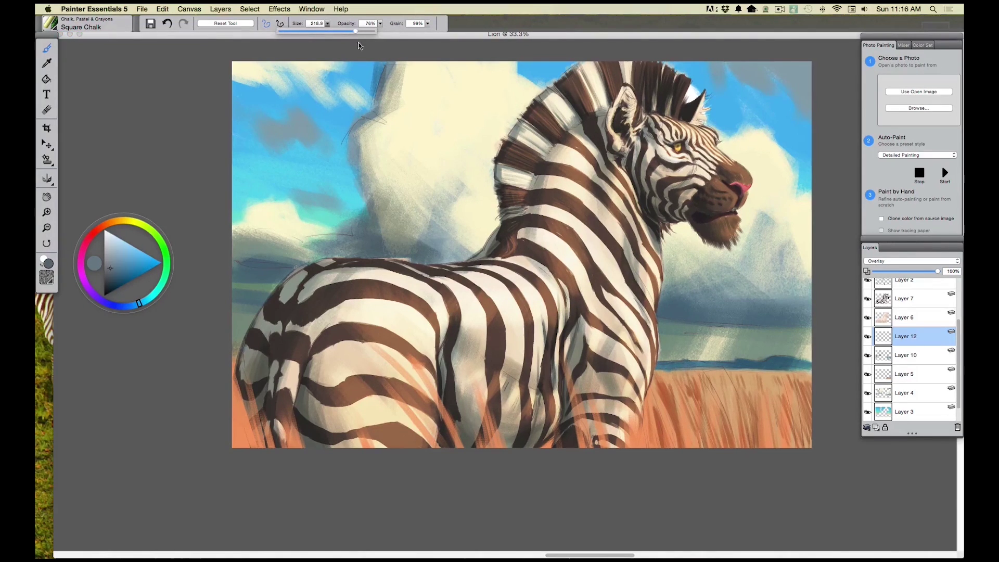
left_click(351, 32)
left_click(115, 222)
left_click(117, 245)
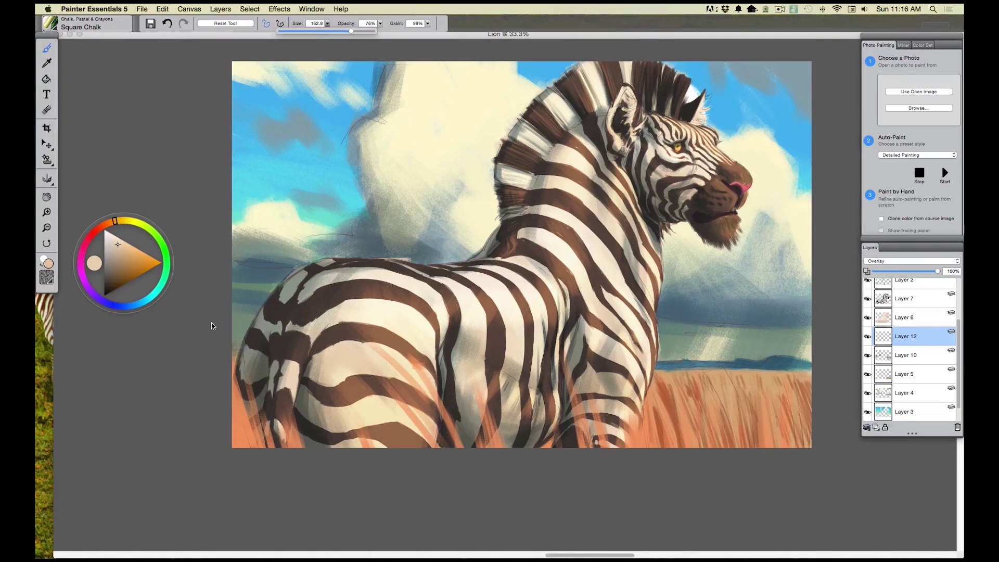
mouse_move(205, 328)
left_mouse_down()
mouse_move(192, 362)
mouse_move(193, 354)
left_mouse_up()
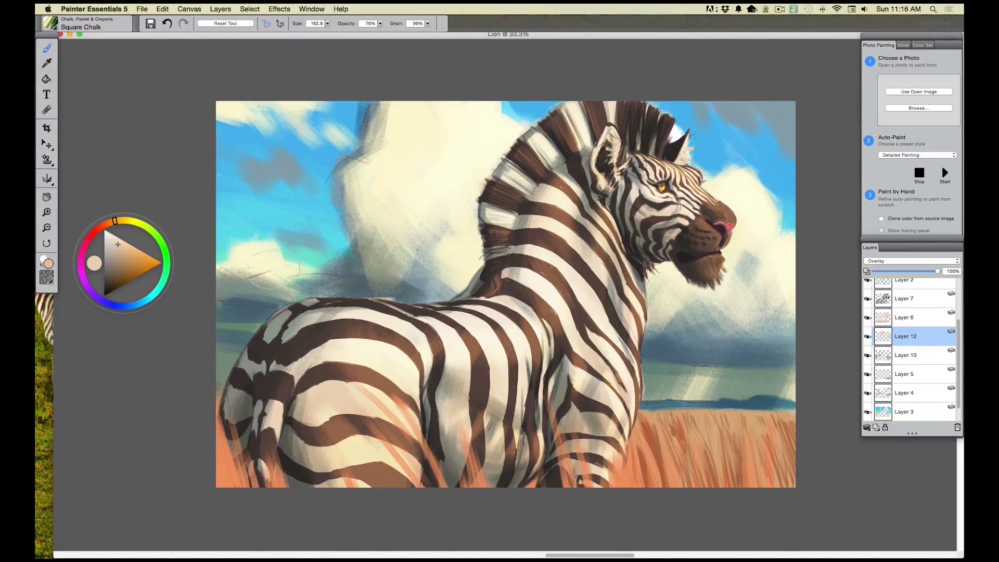
- Reduce the brush size and brighten the small low cloud behind the lion's back
left_click(328, 24)
left_click(341, 30)
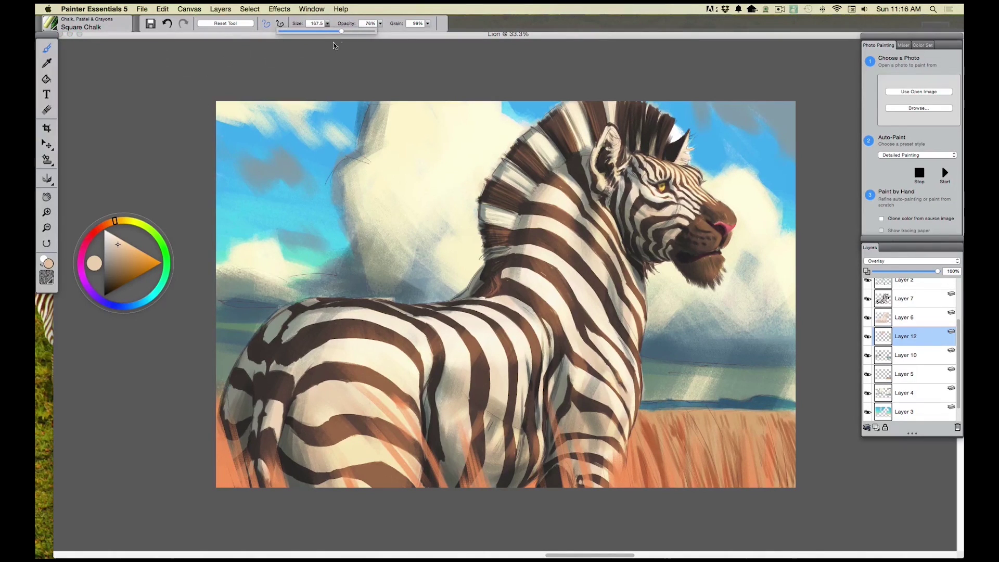
left_click(269, 257)
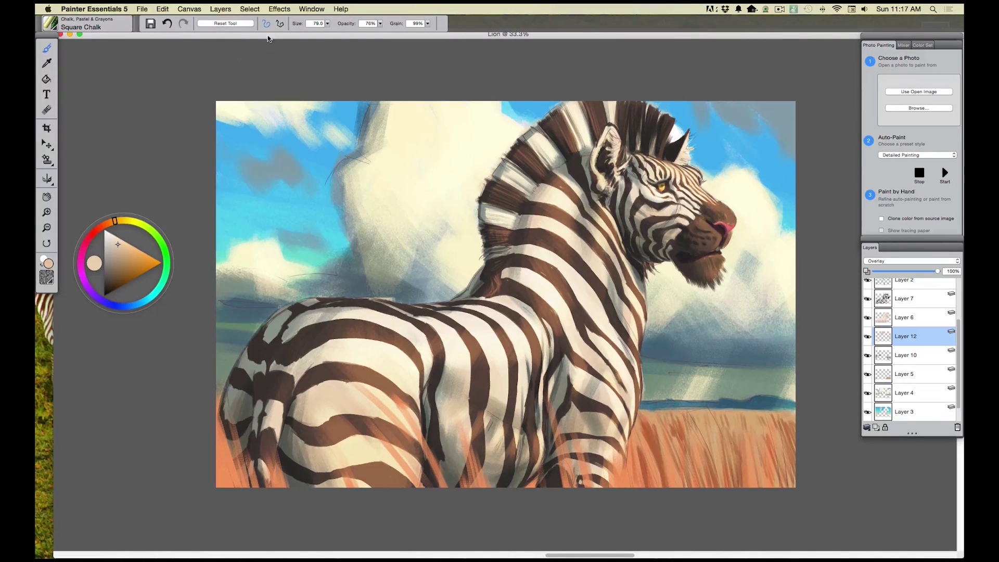
- Set the brush size to 14.8 and paint light highlight blades throughout the grass in front of the lion
left_click_drag(327, 23, 319, 39)
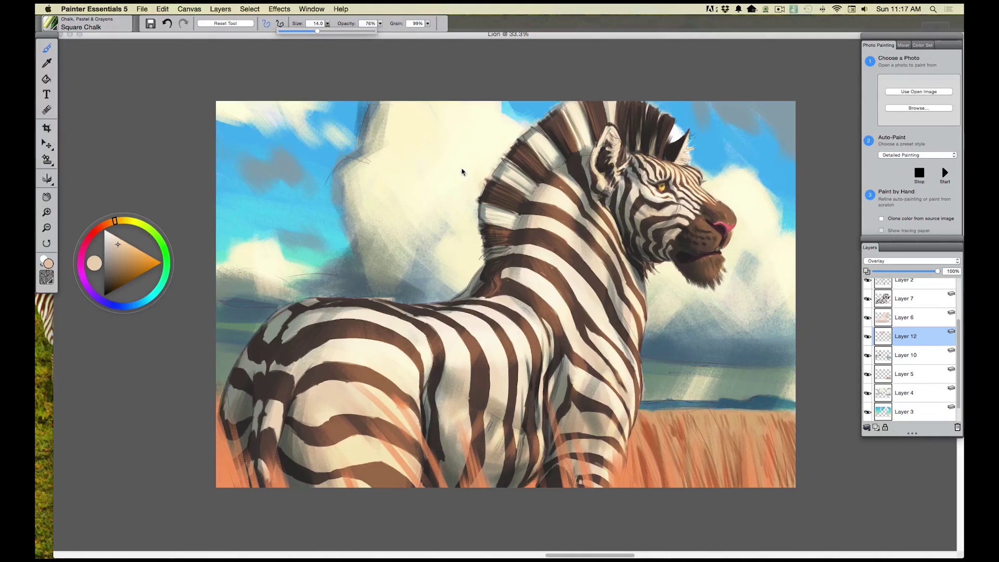
mouse_move(677, 485)
left_mouse_down()
mouse_move(656, 425)
mouse_move(668, 469)
mouse_move(638, 444)
left_mouse_up()
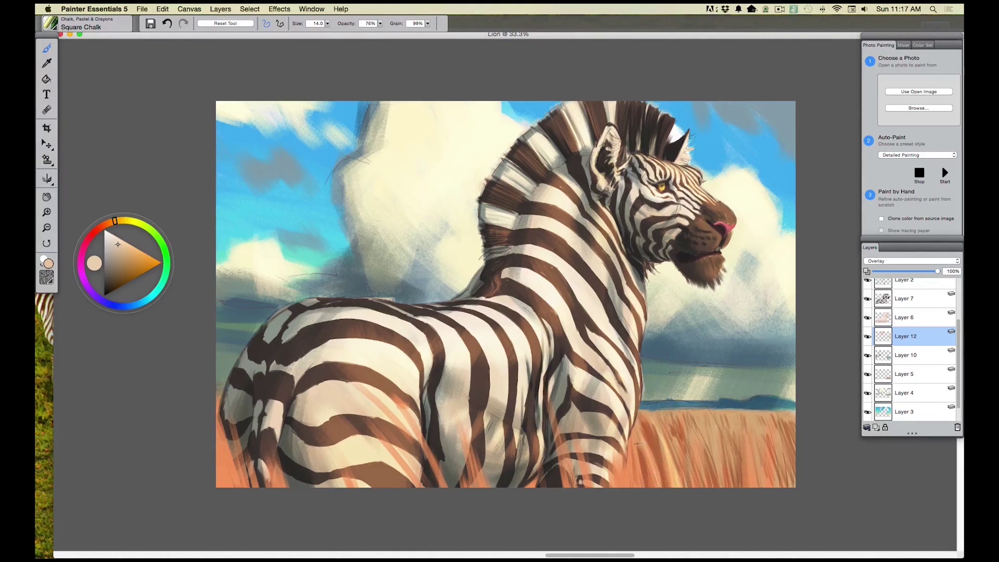
left_click_drag(700, 488, 693, 454)
mouse_move(706, 489)
left_mouse_down()
mouse_move(696, 421)
mouse_move(722, 459)
mouse_move(726, 449)
mouse_move(745, 465)
mouse_move(744, 424)
mouse_move(756, 484)
left_mouse_up()
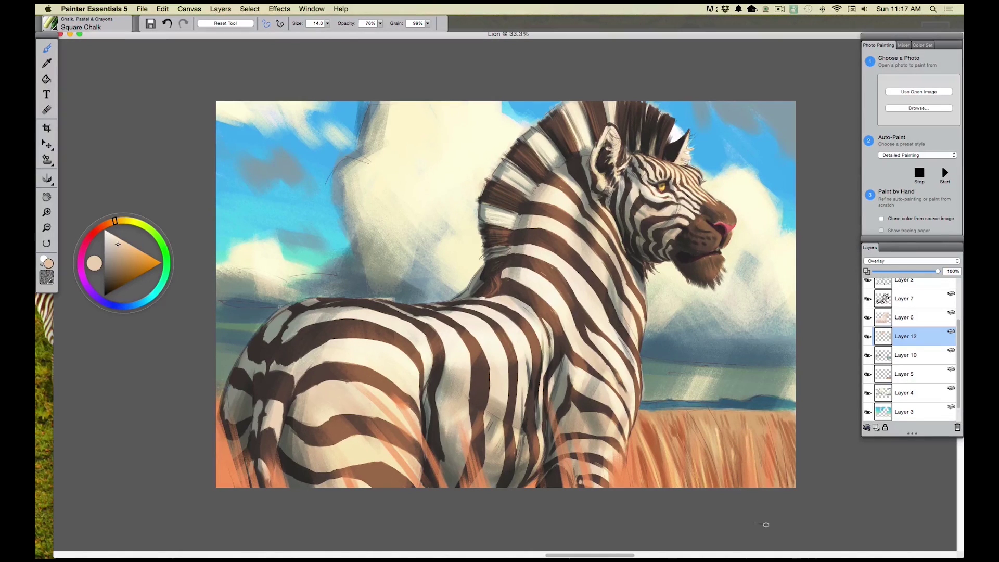
left_click_drag(772, 425, 788, 487)
left_click_drag(784, 444, 794, 479)
left_click_drag(787, 441, 799, 472)
left_click_drag(785, 426, 794, 452)
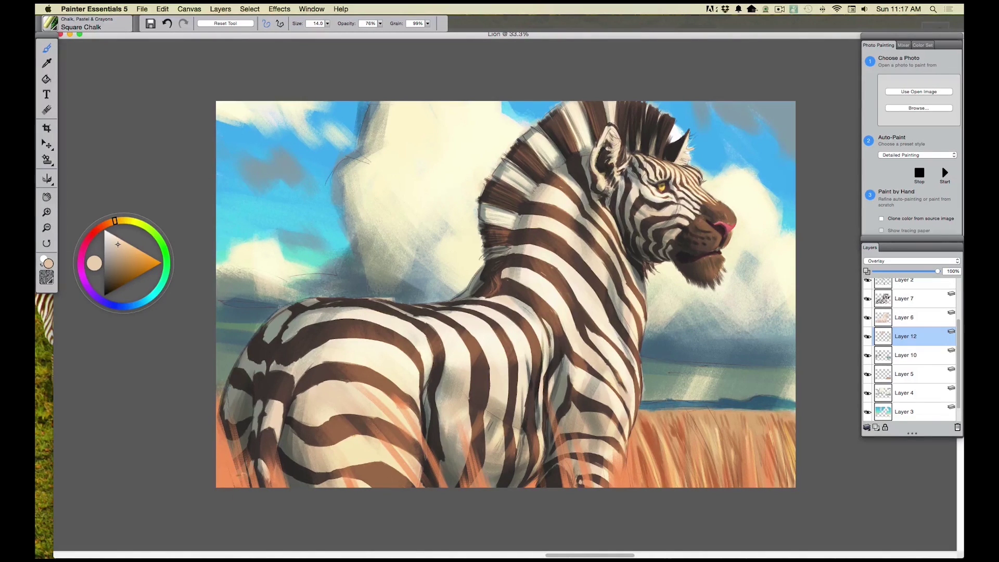
left_click_drag(631, 436, 629, 475)
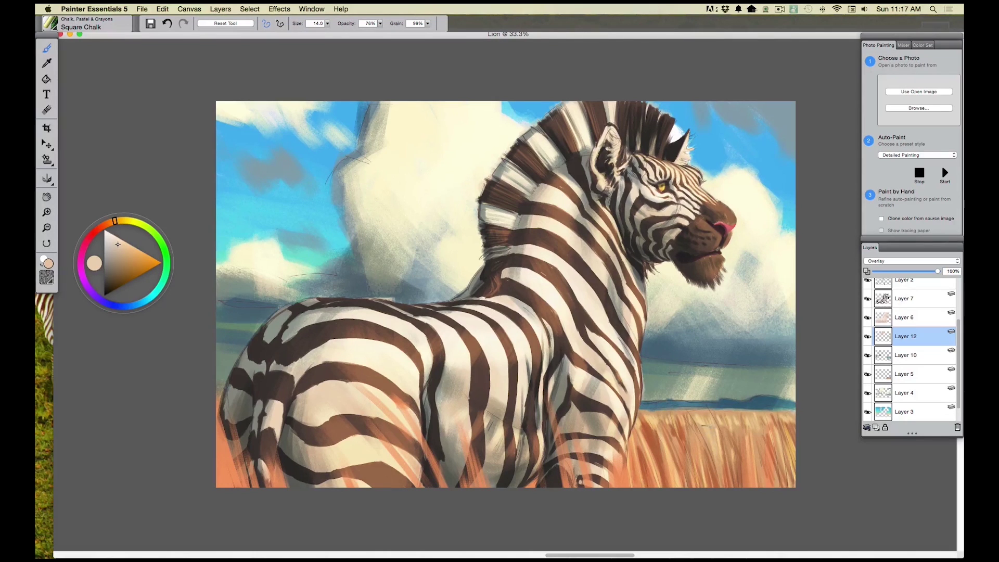
left_click_drag(694, 438, 708, 425)
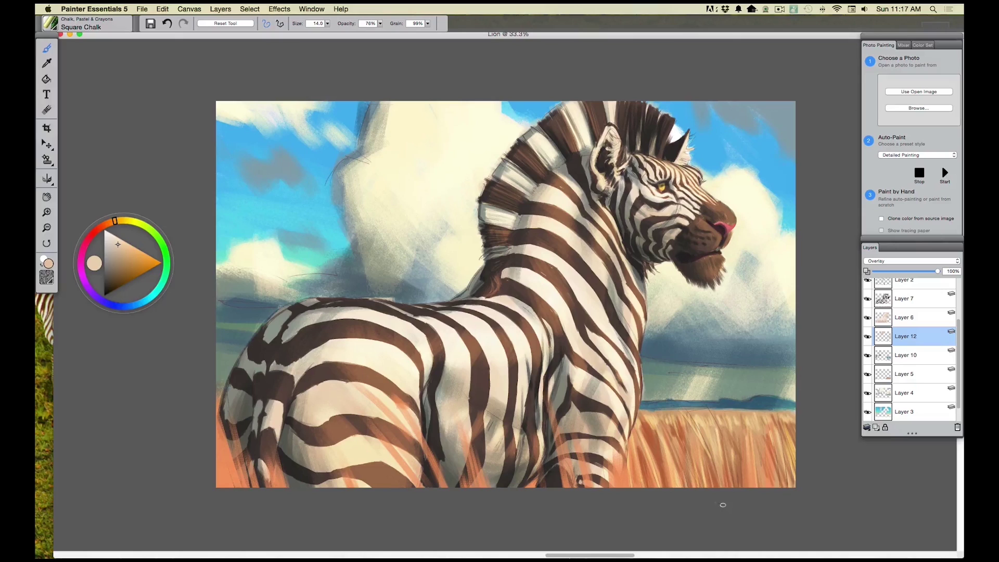